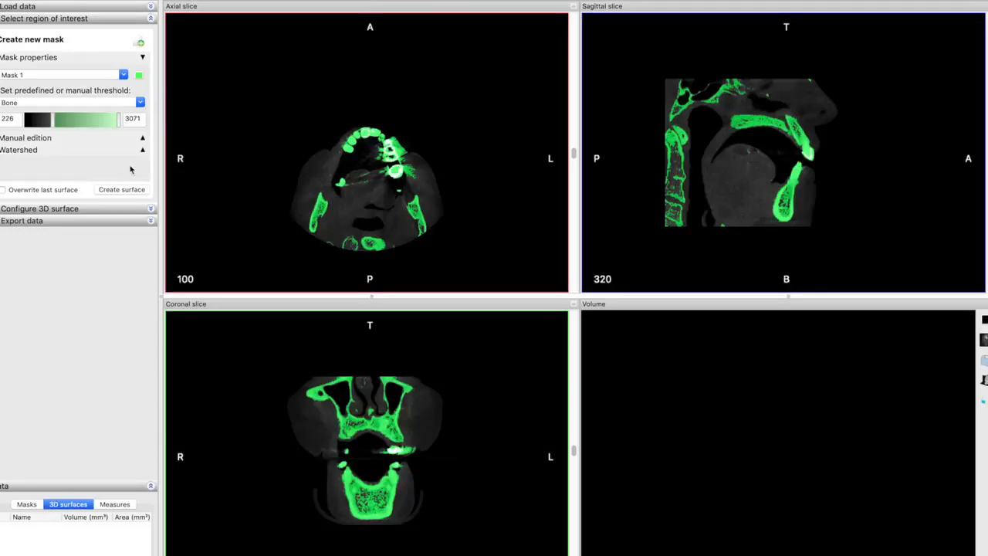
Step: Create a 3D surface from Mask 1 with optimal quality and Fill holes enabled, and open the data export options
click(150, 211)
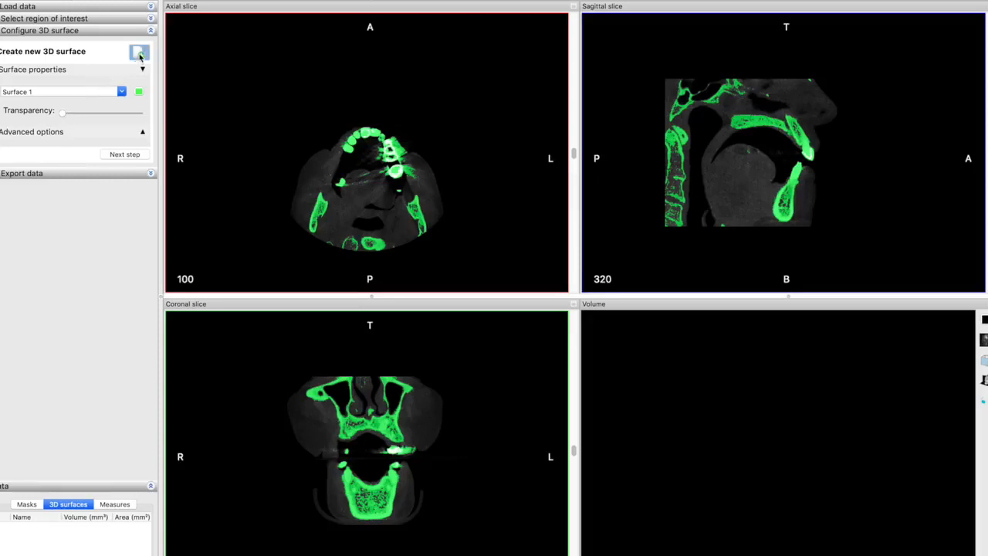
click(129, 157)
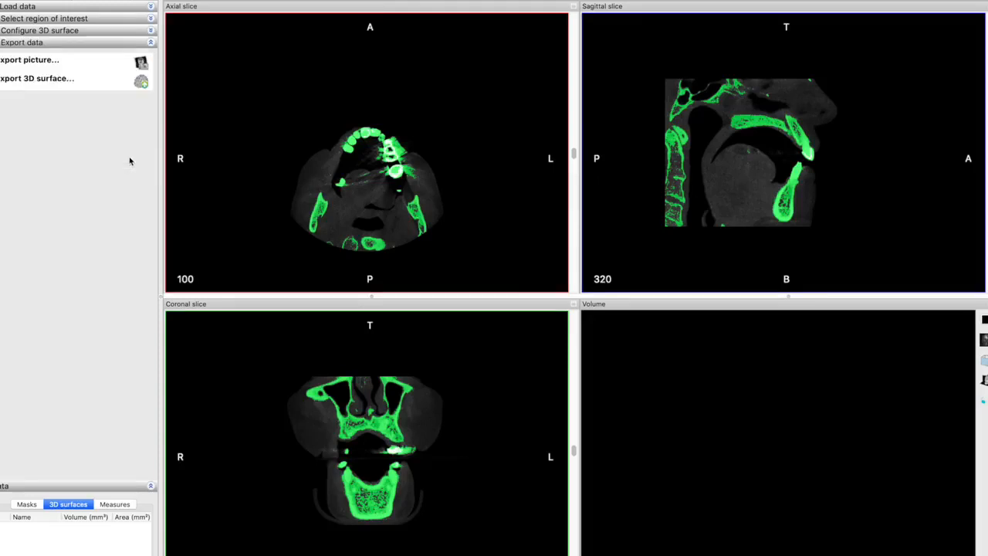
click(152, 31)
click(139, 53)
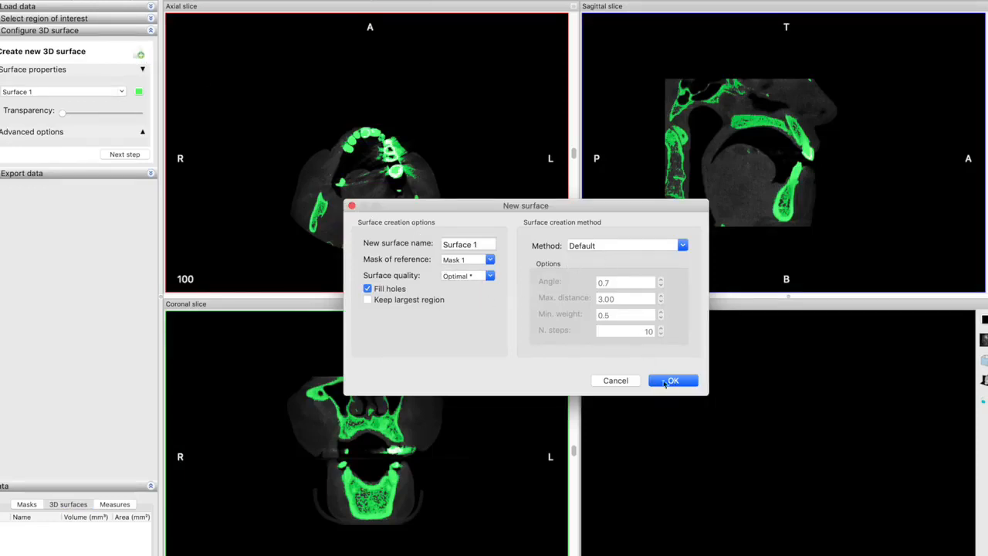
click(668, 381)
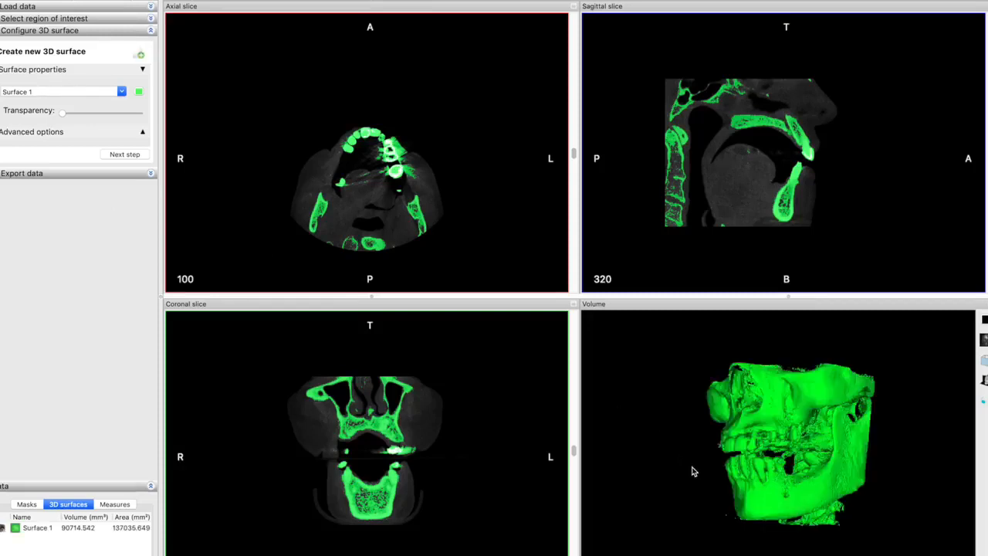
drag(731, 469, 743, 502)
click(150, 175)
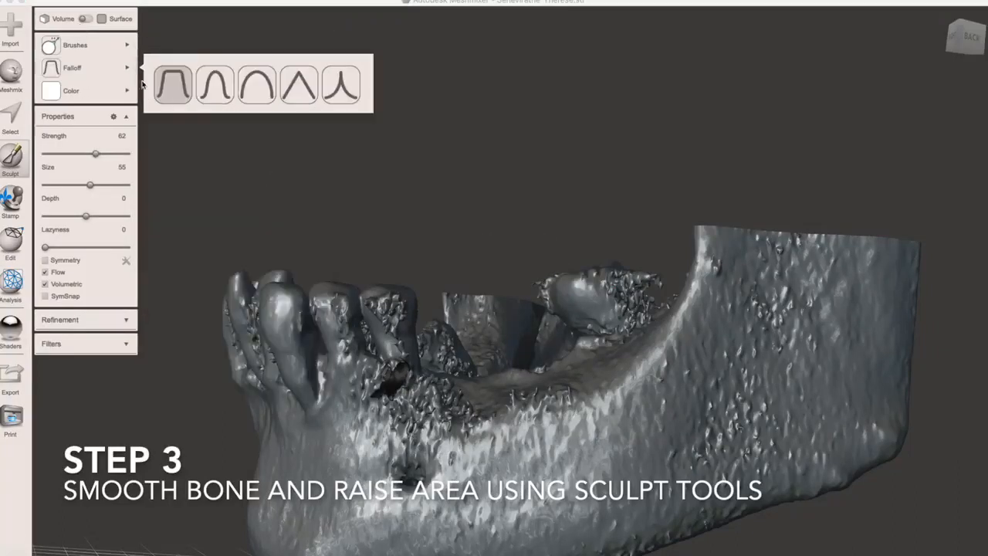
Step: Switch to Meshmixer and smooth the rough bone along the toothless ridge with a smoothing sculpt brush at strength 50 and size 55
mouse_move(115, 46)
click(269, 193)
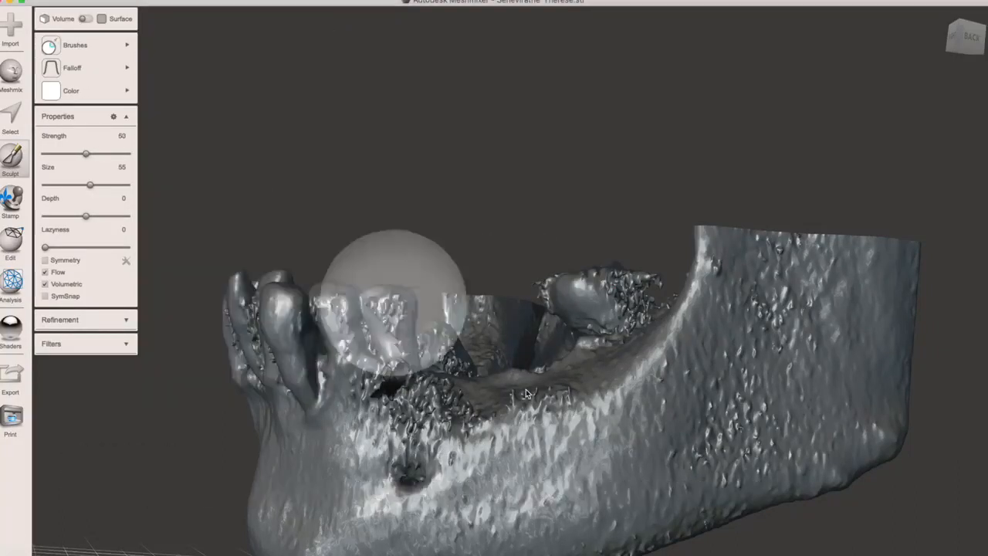
drag(537, 404, 533, 405)
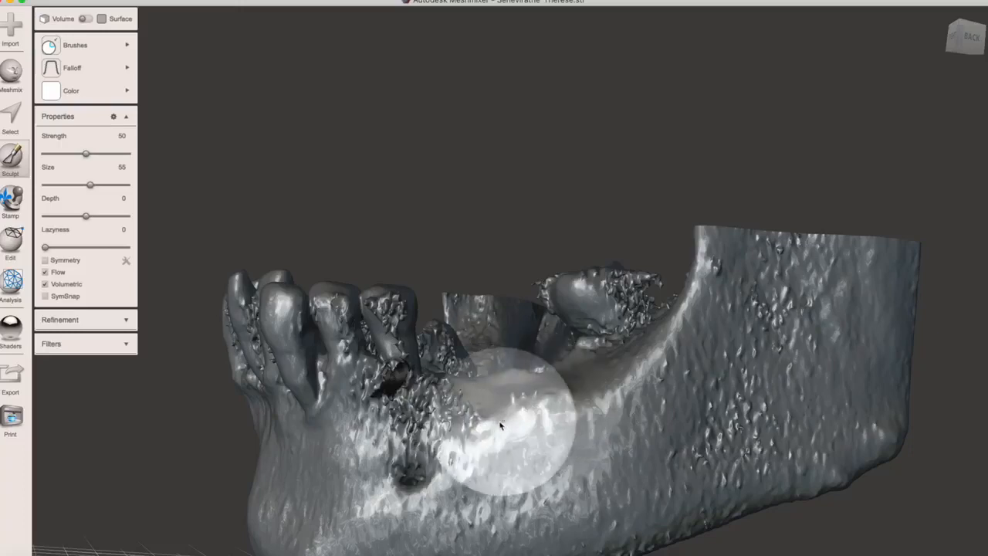
drag(482, 424, 434, 407)
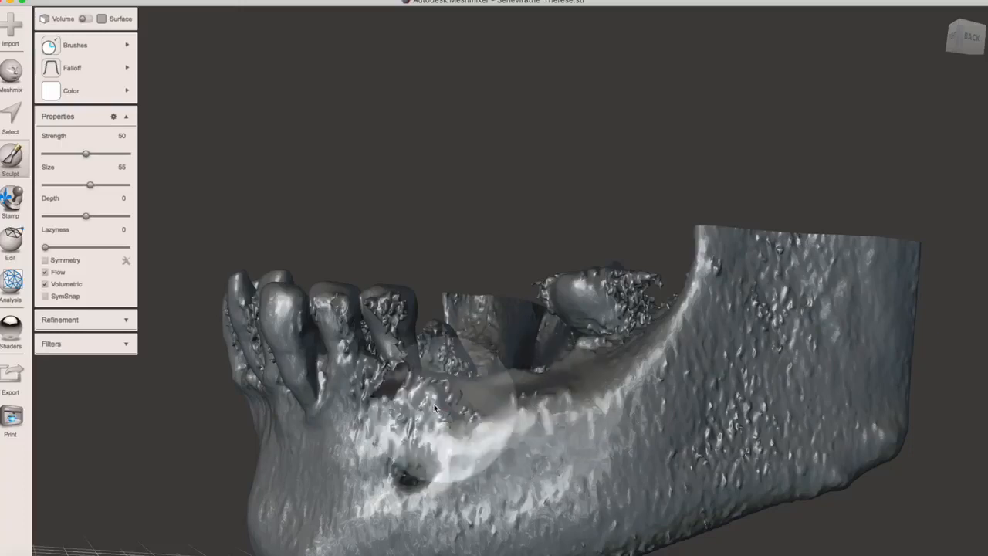
click(433, 406)
click(407, 395)
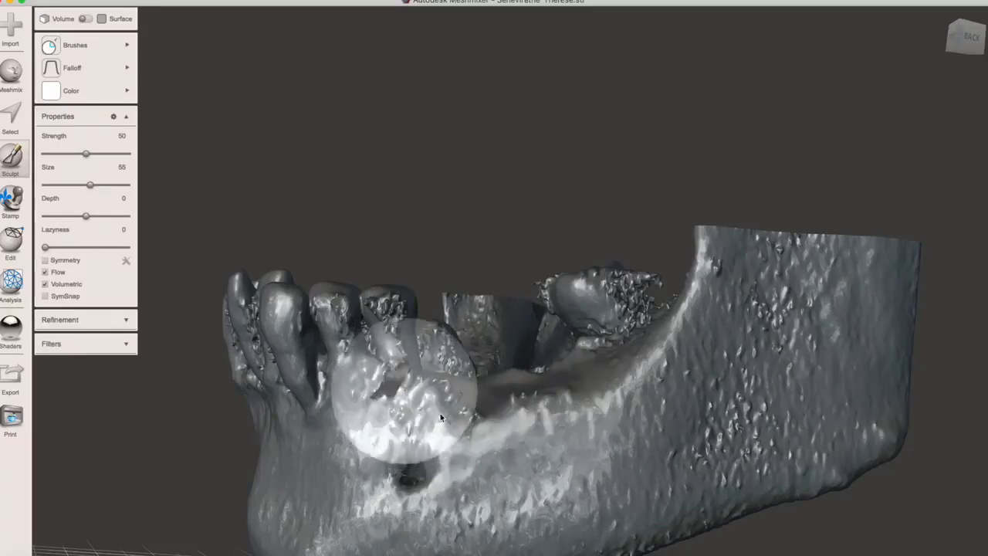
click(470, 409)
click(472, 406)
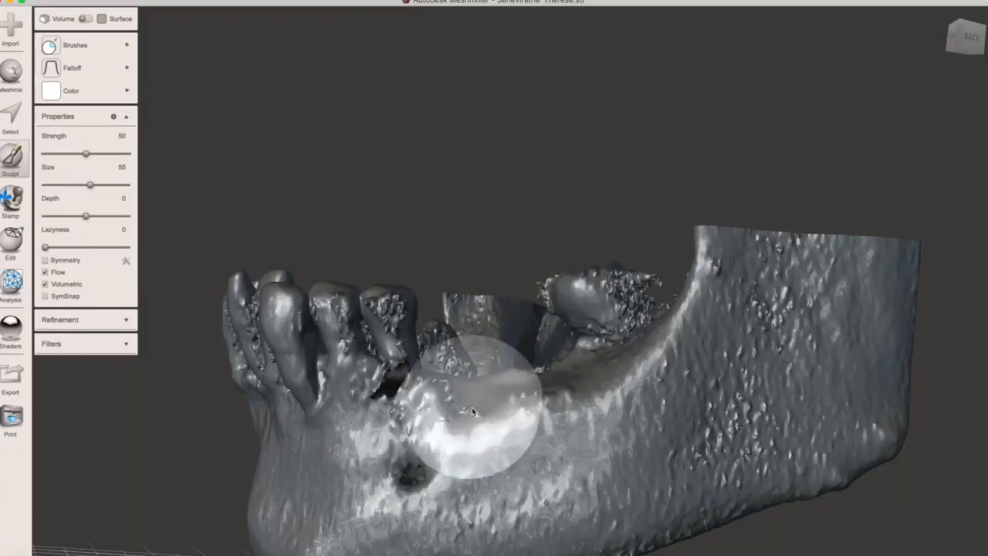
mouse_move(472, 407)
mouse_down()
mouse_move(525, 410)
mouse_move(586, 392)
mouse_up()
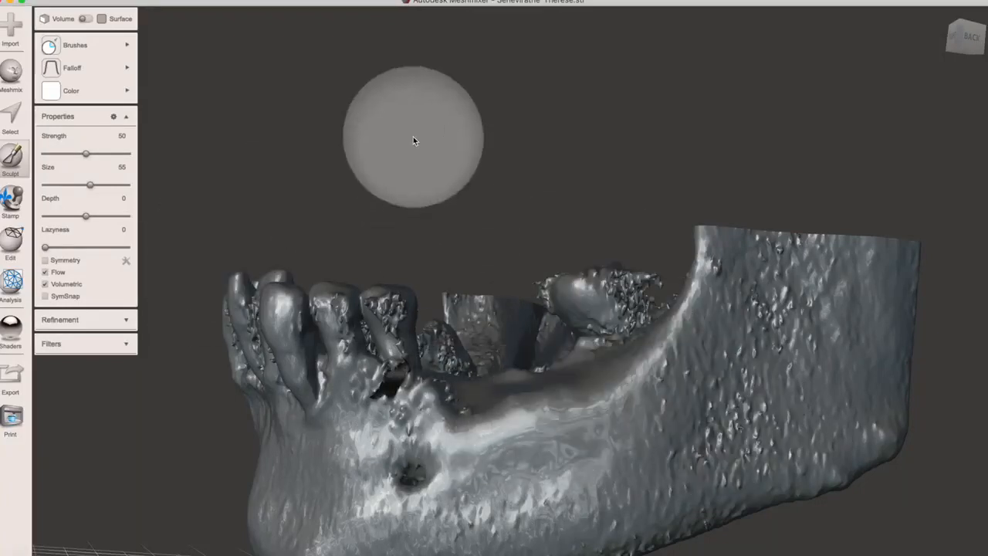
Step: Smooth the bone on the inner side beside the toothless gap and across the outer jaw body and ramus
right_drag(413, 136, 424, 199)
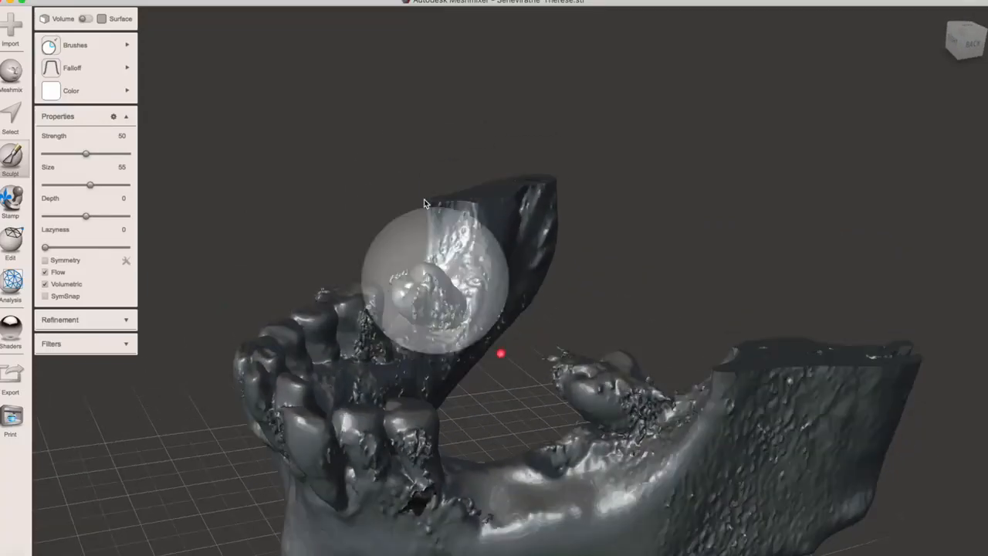
scroll(467, 240, down, 5)
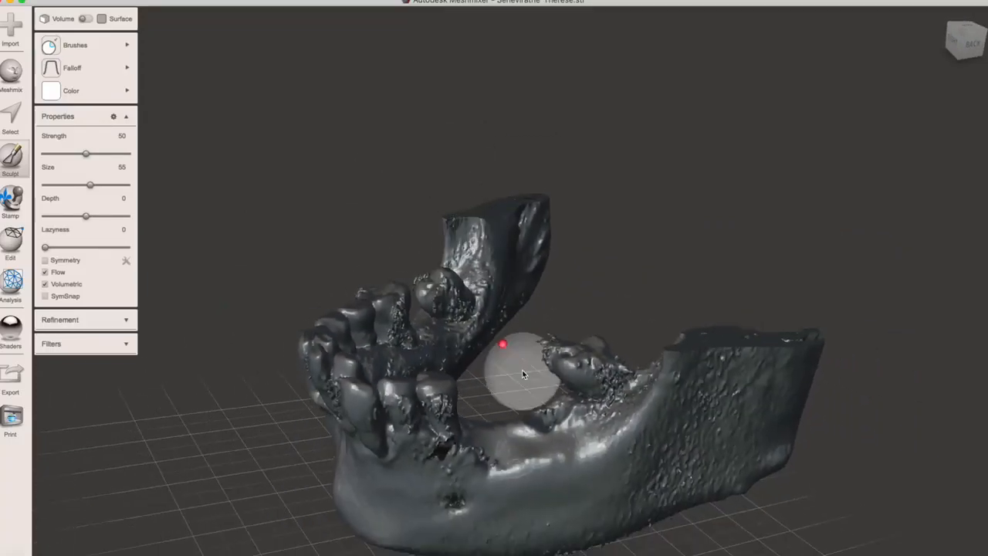
mouse_move(522, 369)
right_down()
mouse_move(520, 352)
mouse_move(541, 397)
right_up()
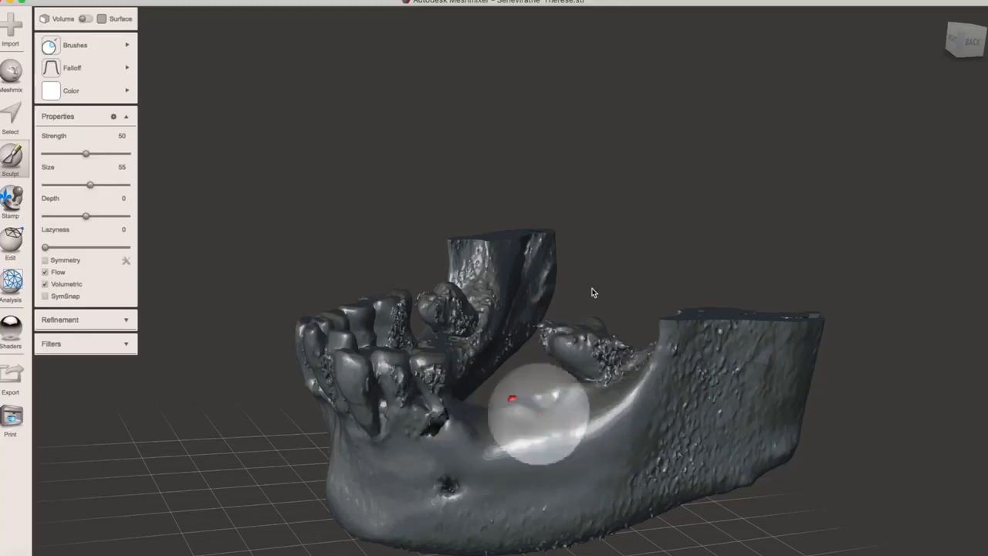
mouse_move(592, 292)
right_down()
mouse_move(633, 348)
mouse_move(656, 417)
mouse_move(606, 330)
mouse_move(489, 479)
mouse_move(406, 414)
right_up()
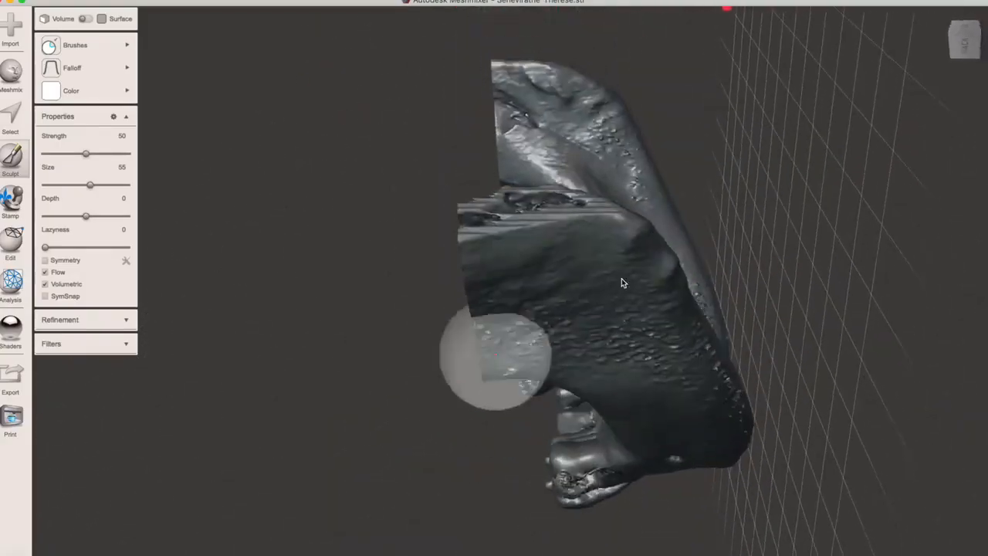
mouse_move(621, 283)
right_down()
mouse_move(451, 448)
mouse_move(370, 471)
right_up()
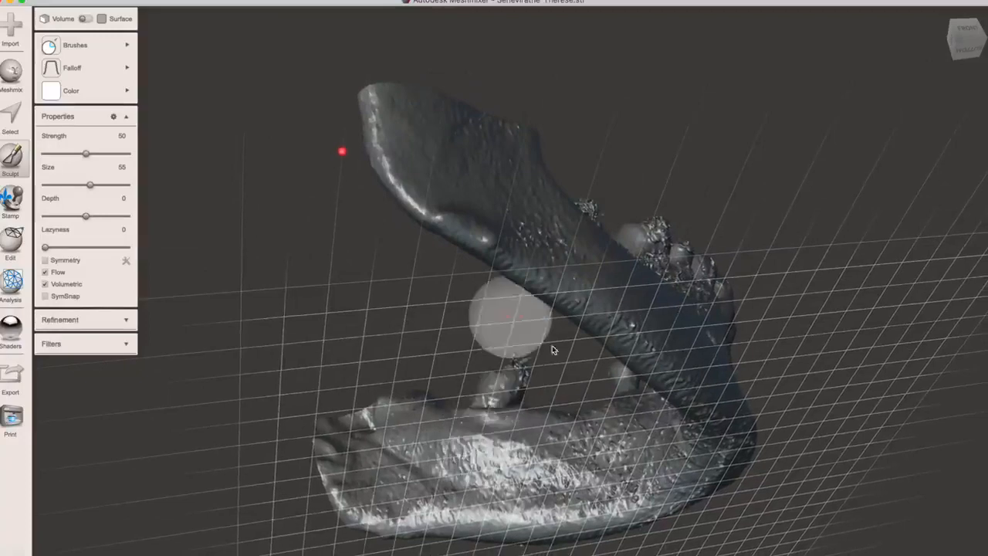
mouse_move(552, 345)
right_down()
mouse_move(625, 449)
mouse_move(587, 416)
right_up()
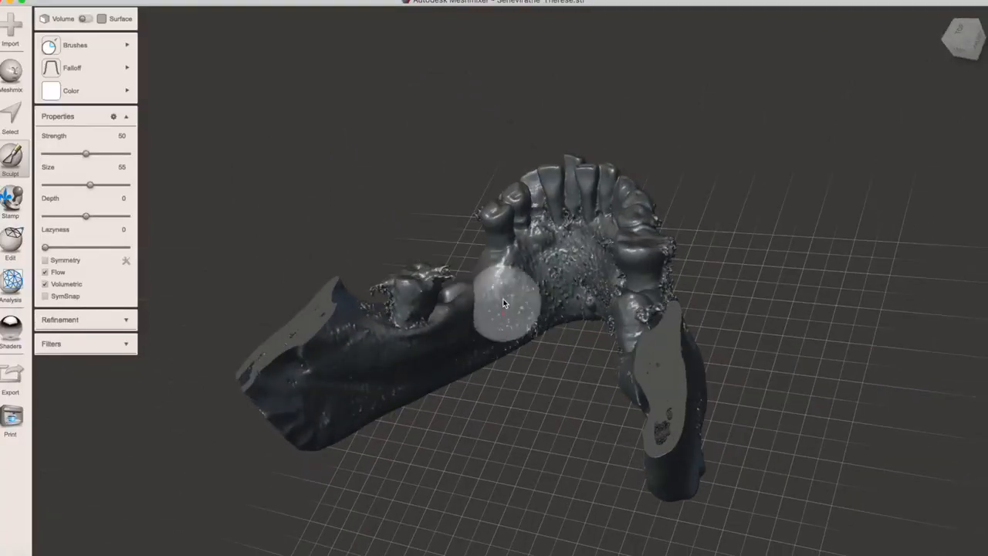
mouse_move(504, 302)
mouse_down()
mouse_move(513, 289)
mouse_move(483, 326)
mouse_move(461, 320)
mouse_move(486, 325)
mouse_move(521, 269)
mouse_move(498, 302)
mouse_up()
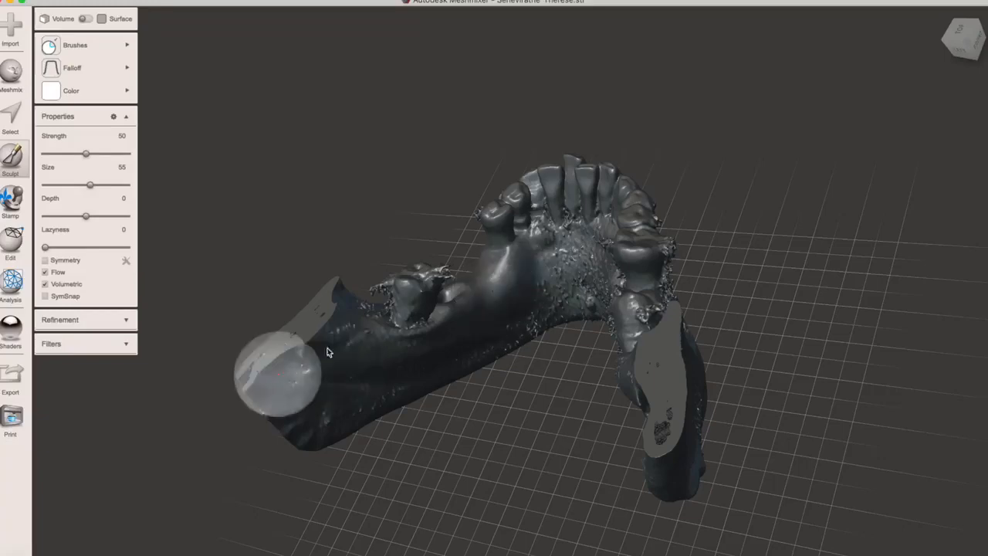
mouse_move(326, 352)
right_down()
mouse_move(480, 284)
mouse_move(589, 350)
right_up()
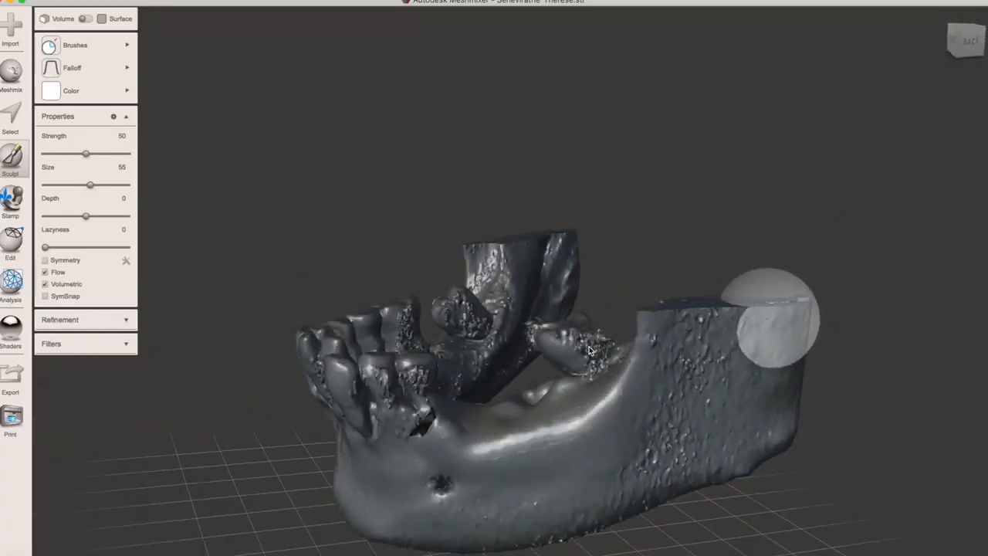
mouse_move(679, 387)
mouse_down()
mouse_move(680, 340)
mouse_move(728, 347)
mouse_move(741, 370)
mouse_move(728, 424)
mouse_move(618, 477)
mouse_move(463, 499)
mouse_up()
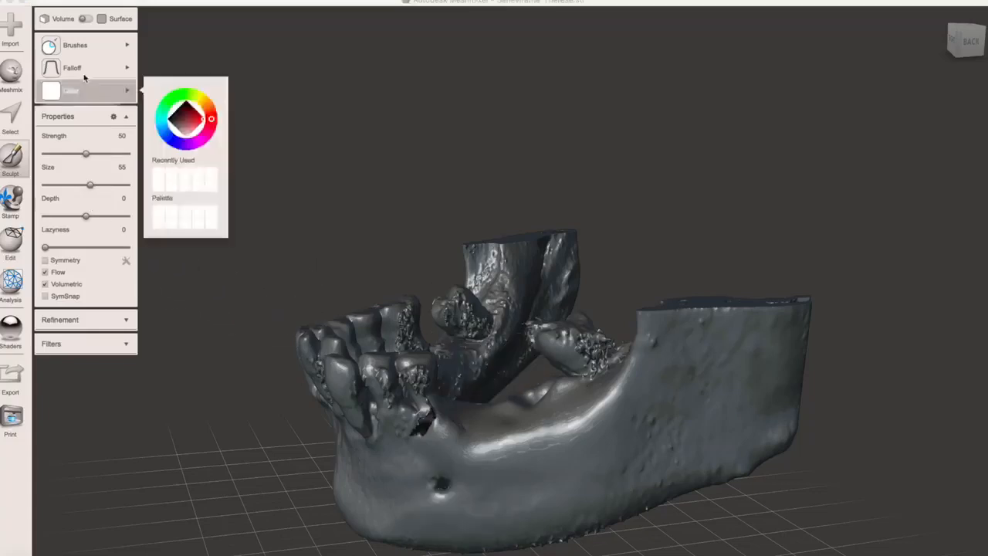
Step: Build up the toothless ridge with a raising sculpt brush, using strength 99 and size 38 for the finer strokes
mouse_move(116, 49)
click(254, 93)
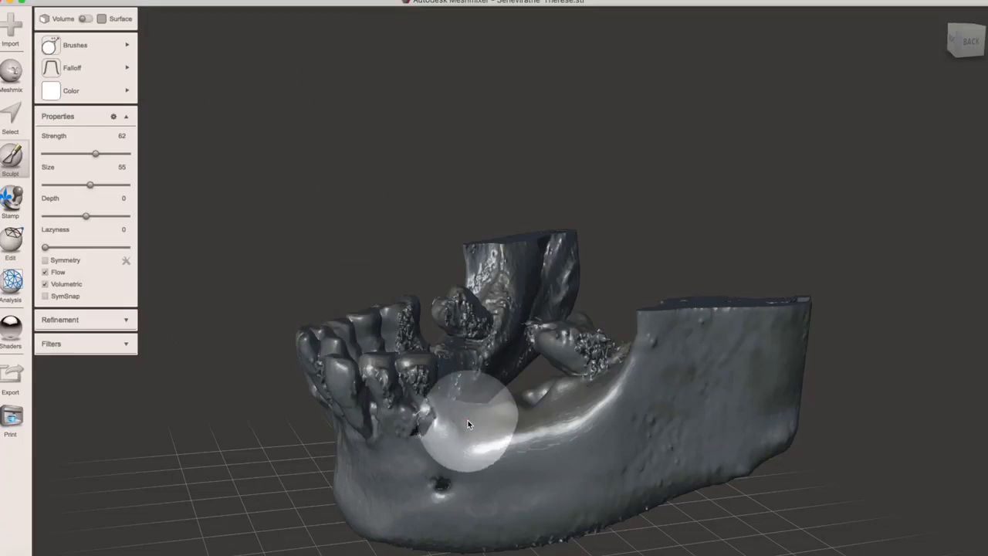
mouse_move(467, 421)
mouse_down()
mouse_move(492, 427)
mouse_move(535, 411)
mouse_move(474, 413)
mouse_move(505, 414)
mouse_move(544, 397)
mouse_move(474, 413)
mouse_up()
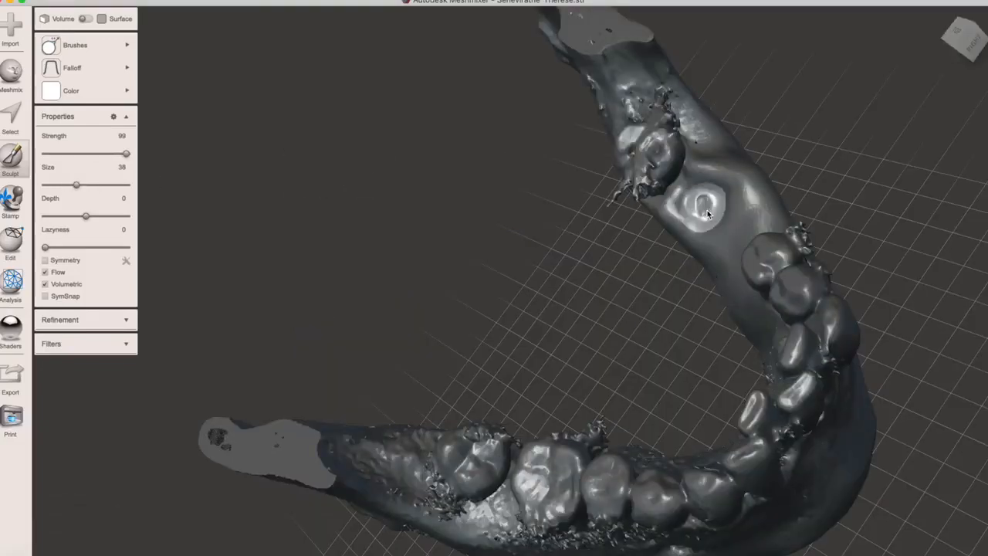
mouse_move(707, 208)
mouse_down()
mouse_move(704, 197)
mouse_move(688, 203)
mouse_up()
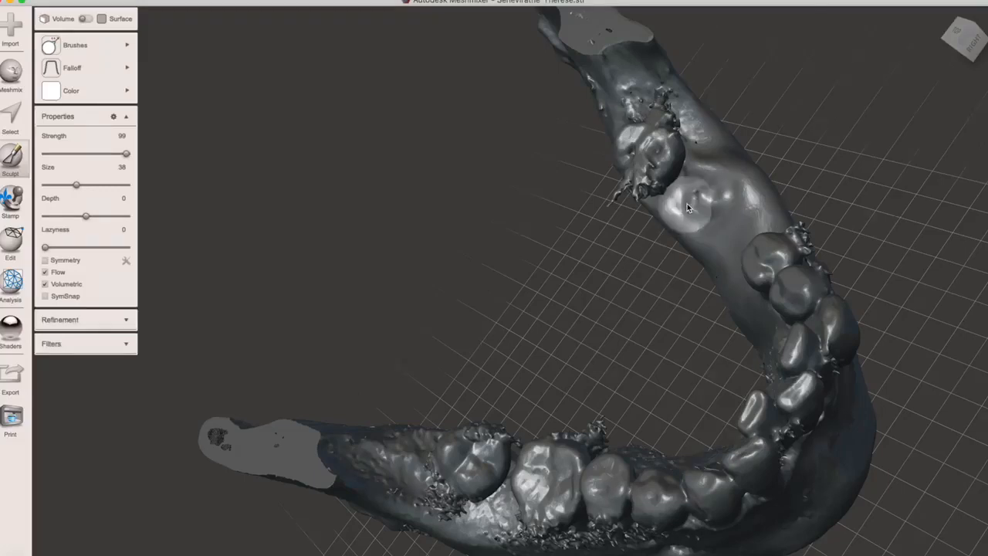
Step: Smooth the built-up ridge area with the smoothing sculpt brush at strength 50 and size 38
click(93, 44)
click(261, 178)
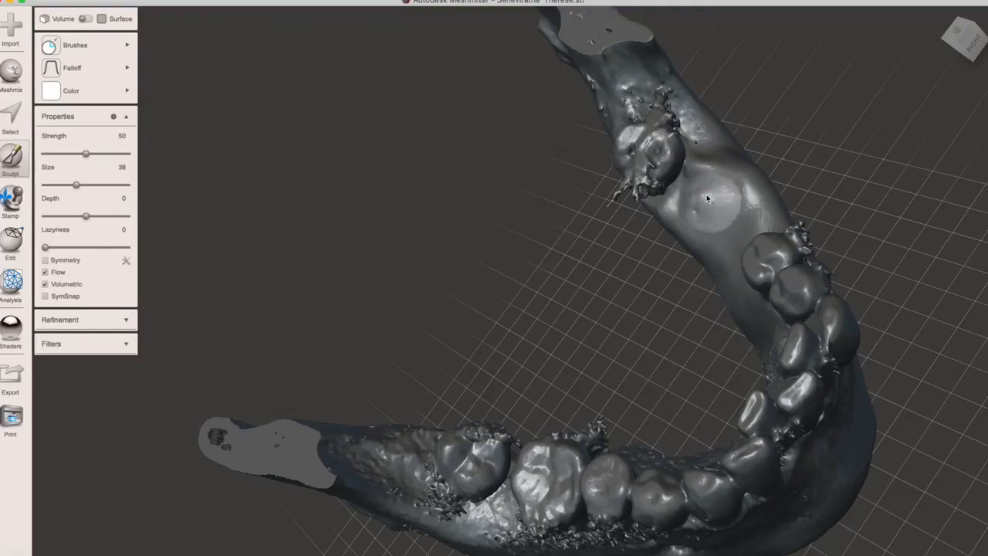
right_drag(667, 292, 679, 182)
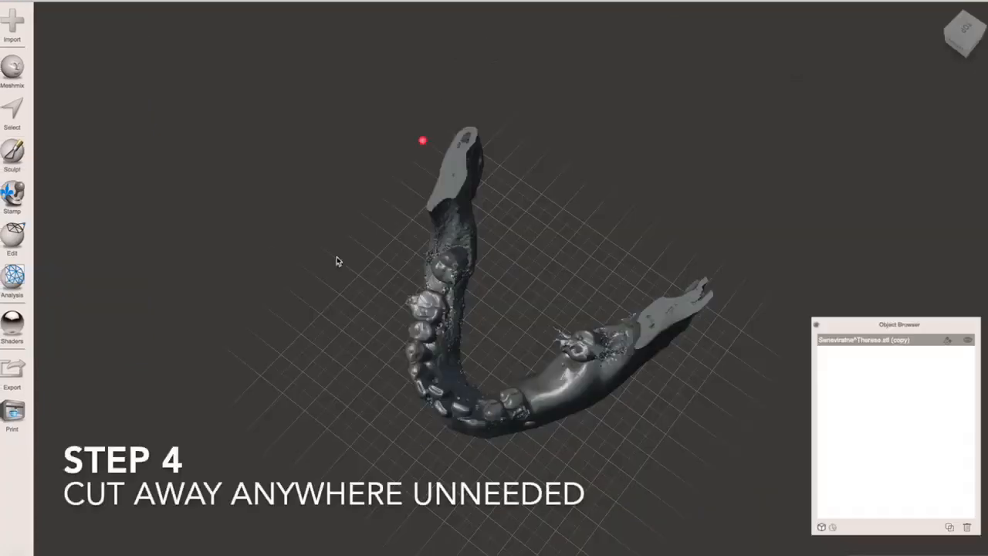
Step: Lasso the jaw on both sides of the toothless gap and delete it, leaving only the segment around the built-up ridge
click(12, 114)
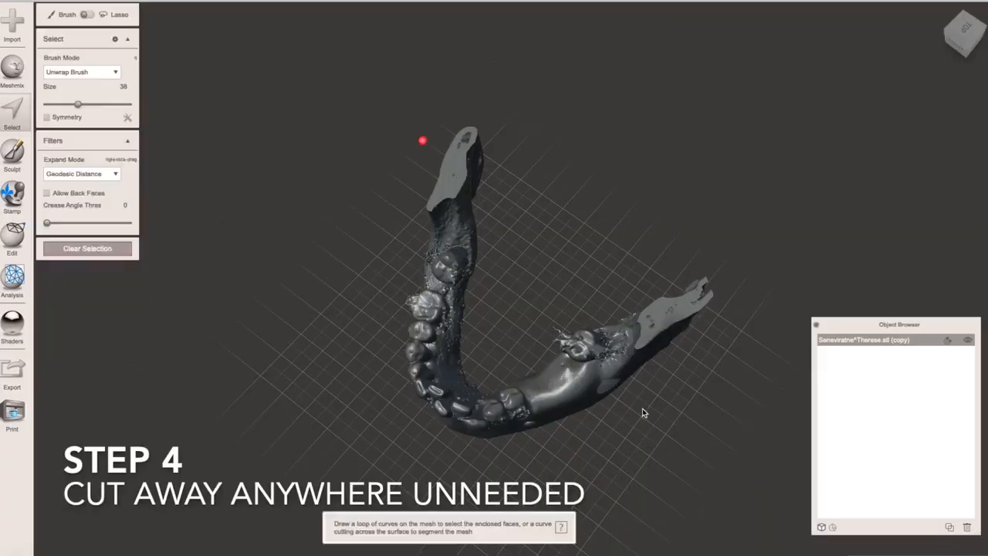
click(585, 301)
click(513, 323)
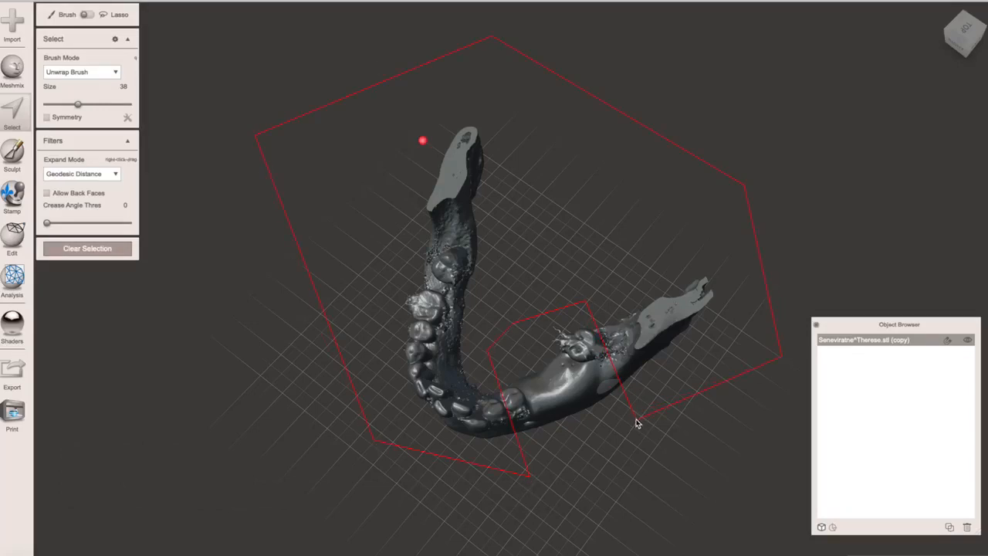
click(625, 378)
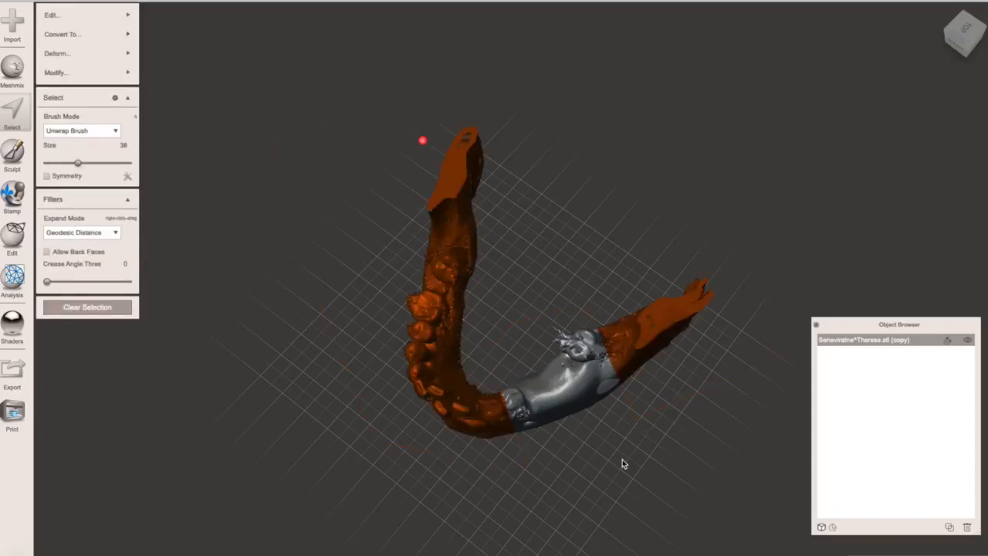
key(Delete)
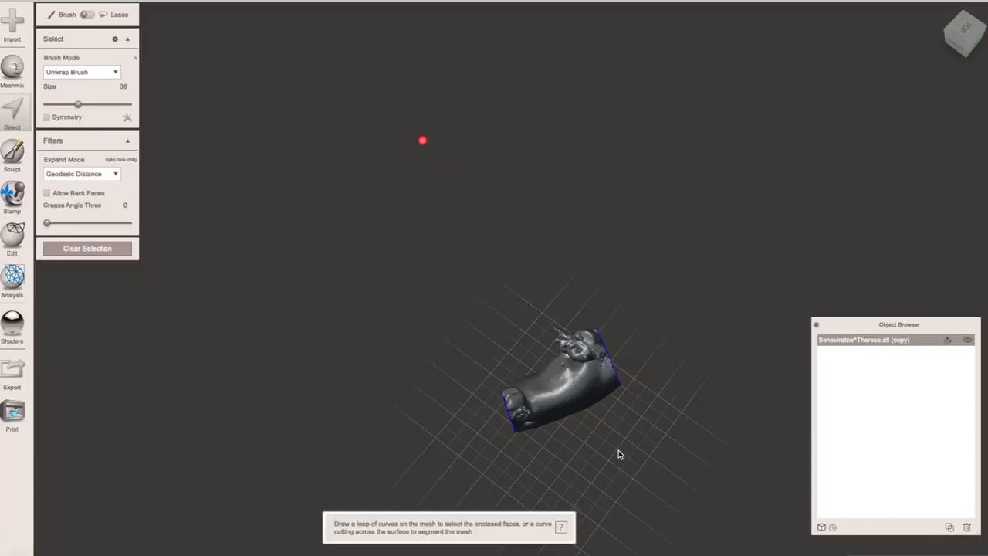
Step: Select the loose internal fragments through the open end of the hollow jaw segment and delete them
right_drag(592, 446, 726, 300)
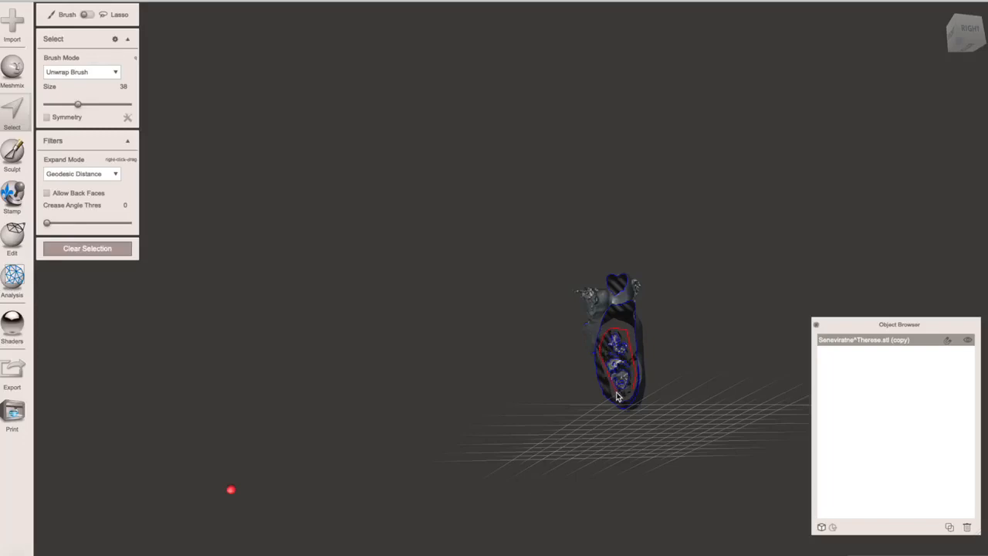
drag(622, 400, 627, 398)
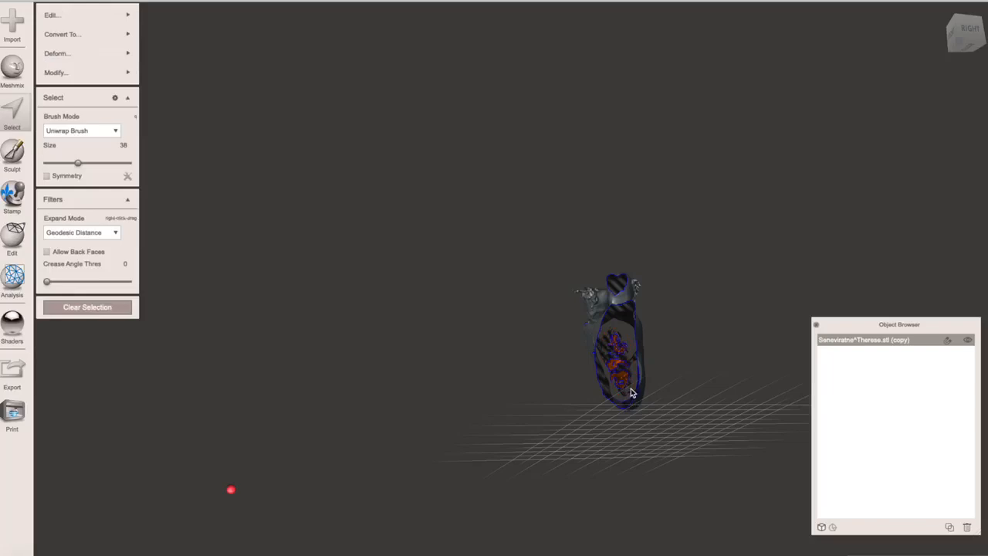
key(Delete)
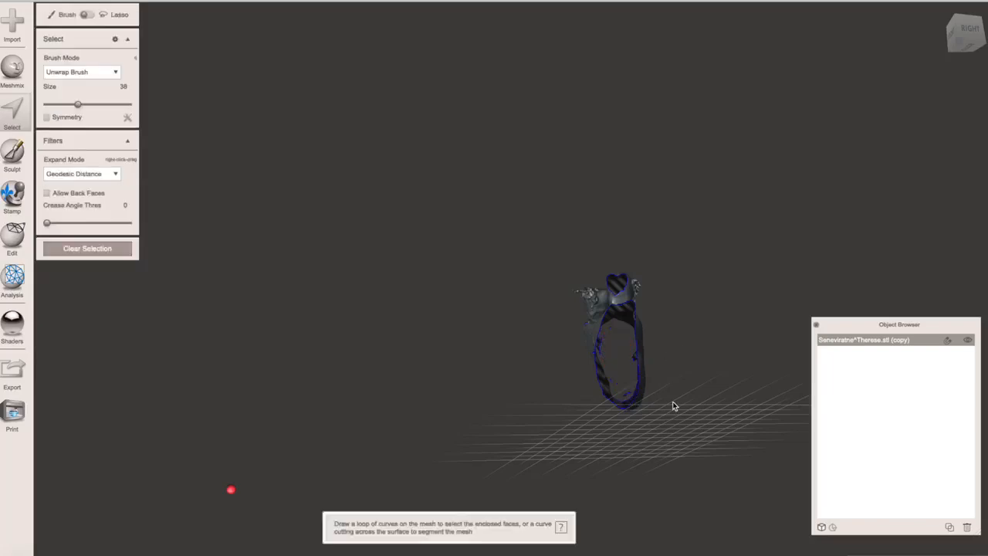
right_drag(673, 405, 376, 384)
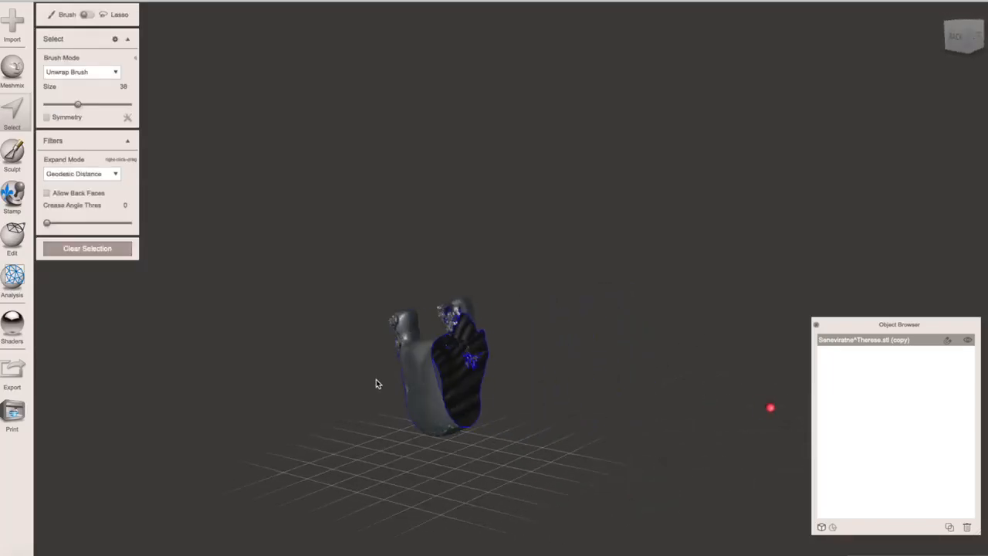
right_drag(502, 435, 448, 455)
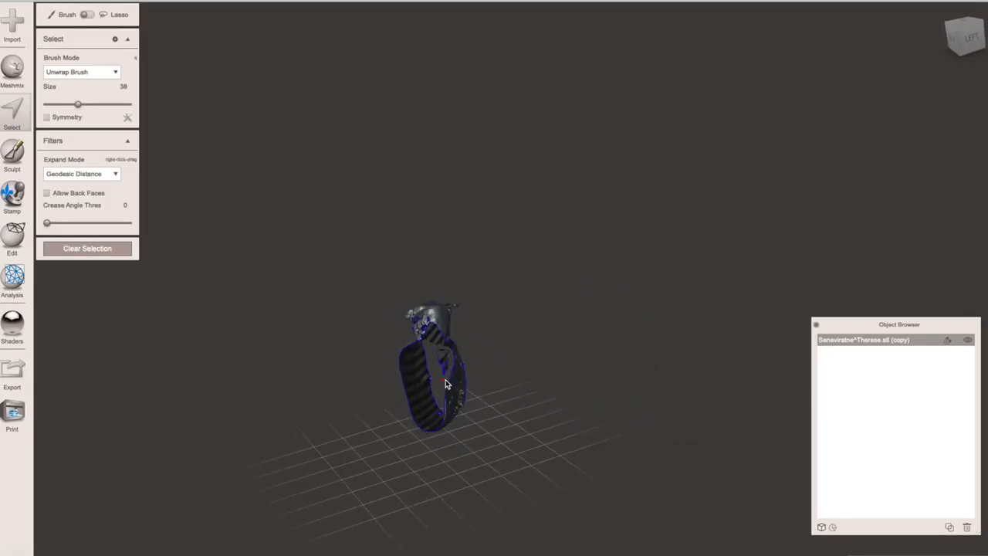
right_drag(367, 466, 568, 486)
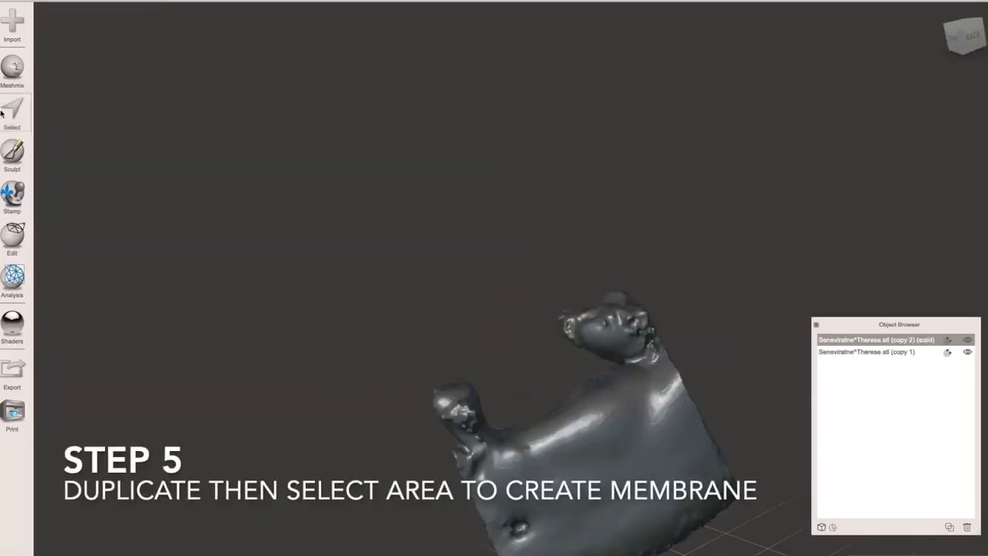
Step: Paint a selection with the Unwrap Brush at size 38 over the toothless ridge, covering its crest and both side walls between the teeth
click(2, 113)
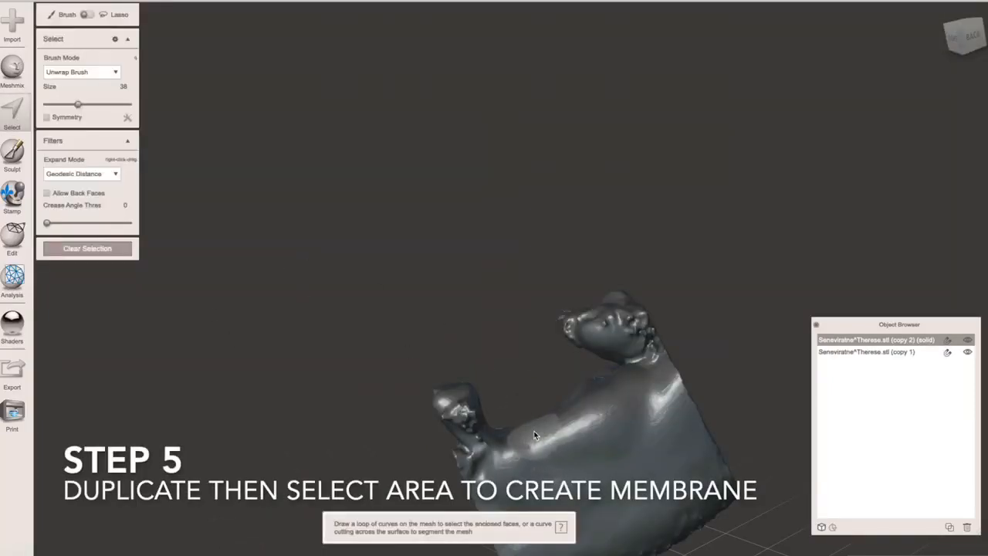
mouse_move(534, 436)
mouse_down()
mouse_move(536, 459)
mouse_move(595, 450)
mouse_move(633, 408)
mouse_move(532, 469)
mouse_move(569, 472)
mouse_move(640, 431)
mouse_move(595, 397)
mouse_up()
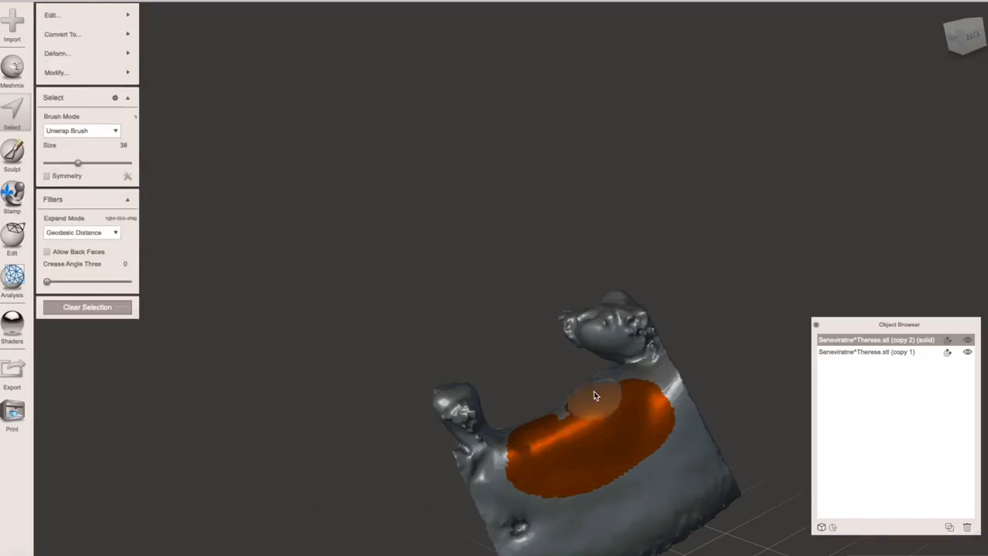
right_drag(481, 301, 633, 430)
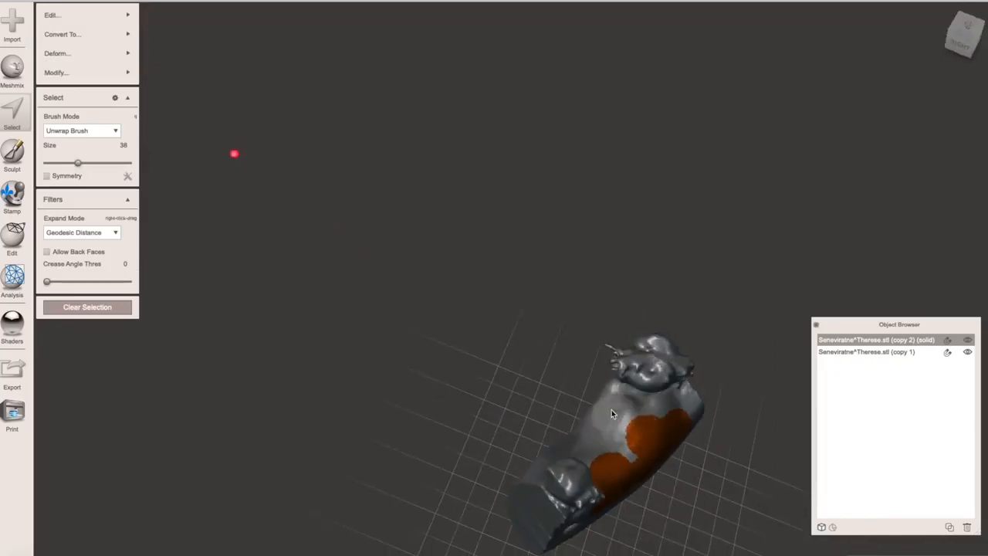
drag(611, 413, 642, 424)
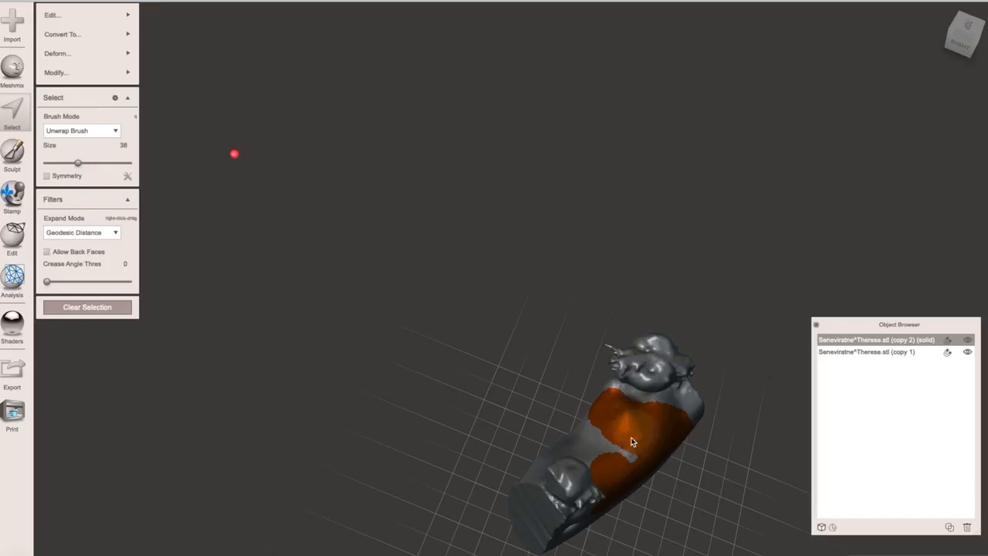
drag(631, 437, 611, 451)
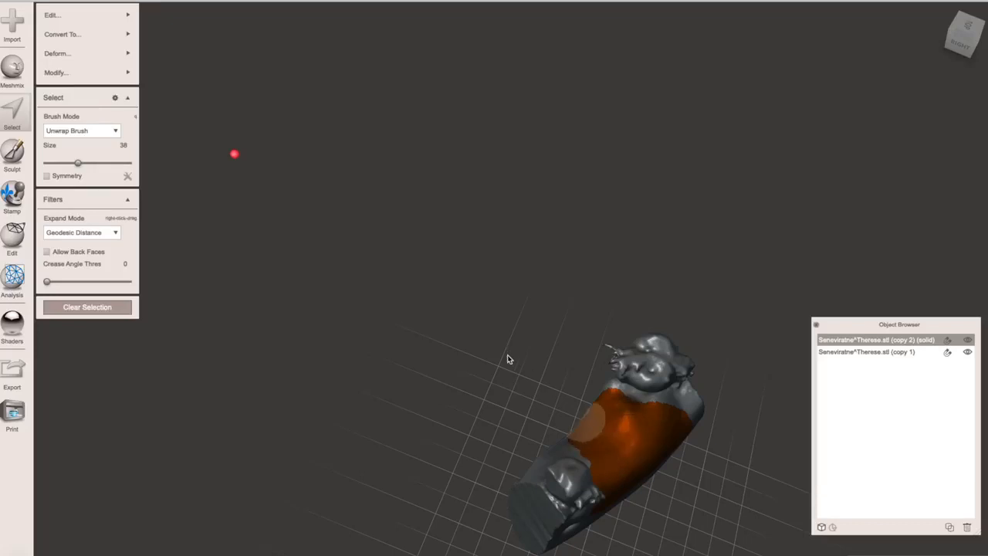
right_drag(508, 354, 477, 382)
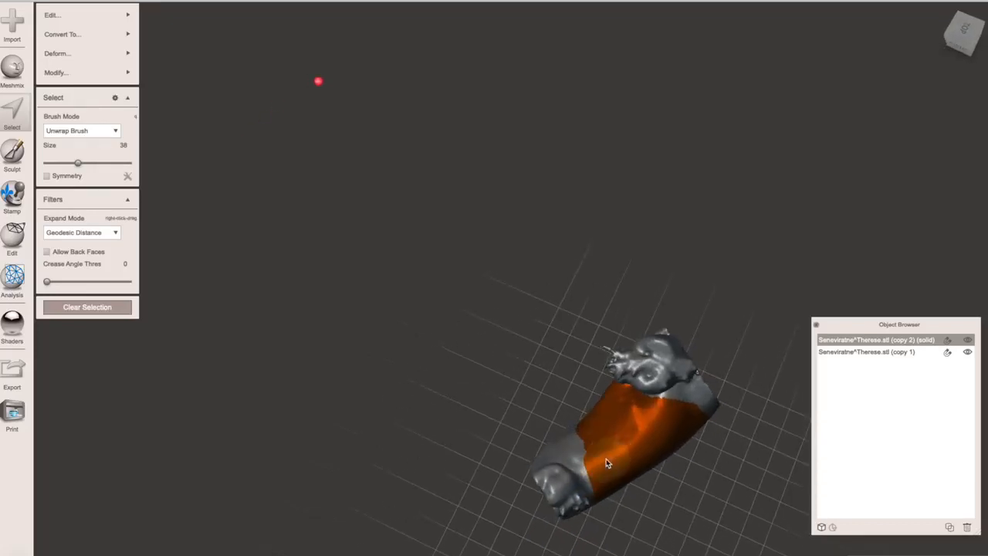
right_drag(544, 391, 563, 360)
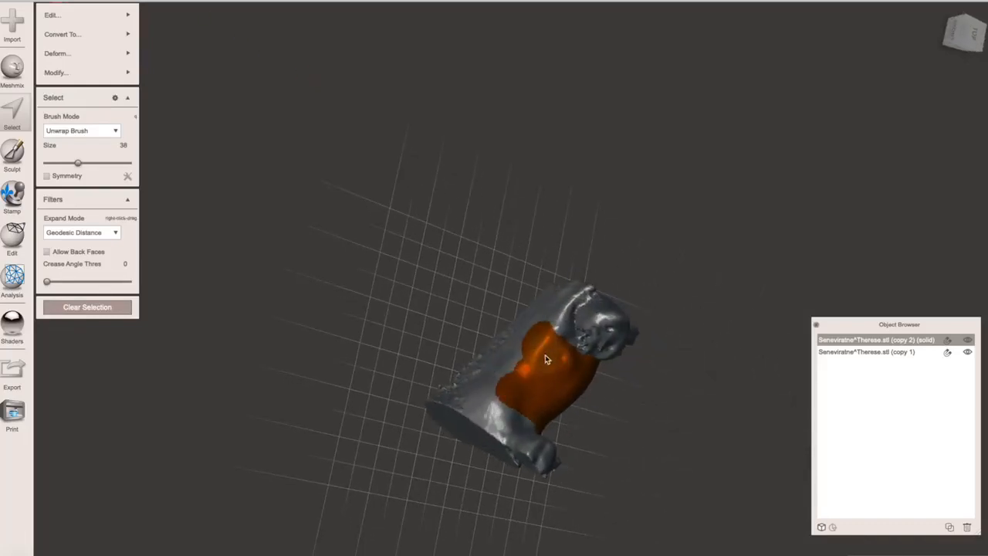
drag(524, 358, 499, 391)
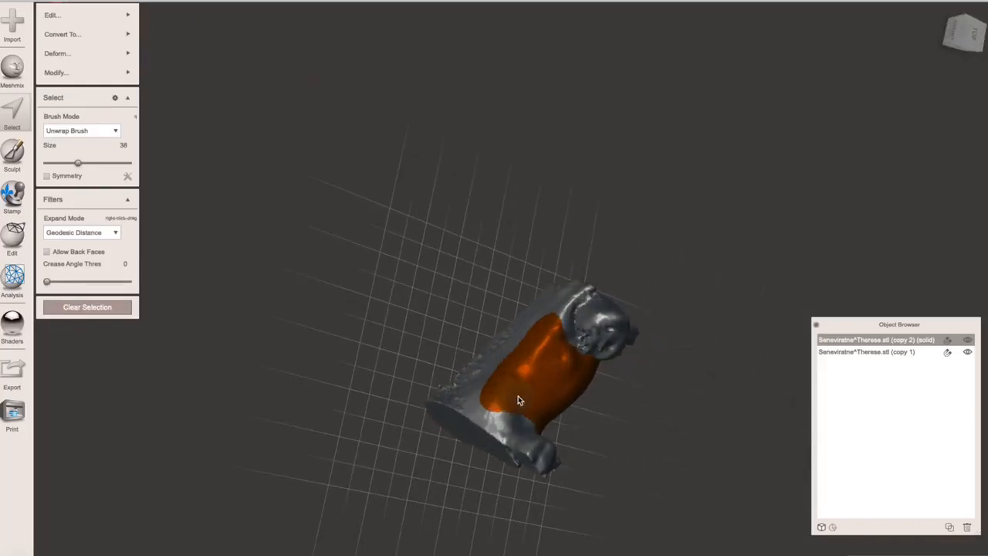
Step: Extrude the selected ridge area with a 1.5 mm offset, direction Normal and end type Offset
right_drag(629, 455, 489, 285)
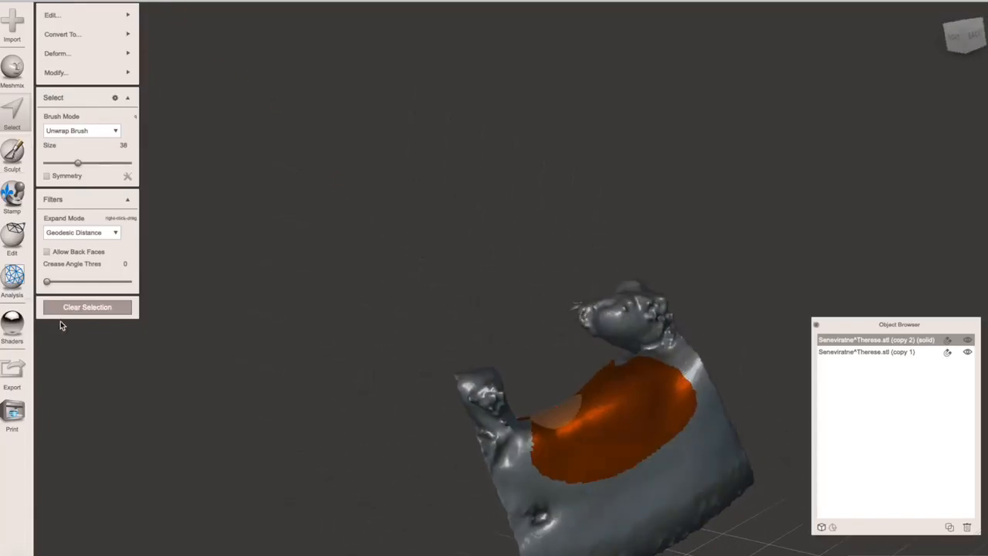
mouse_move(61, 31)
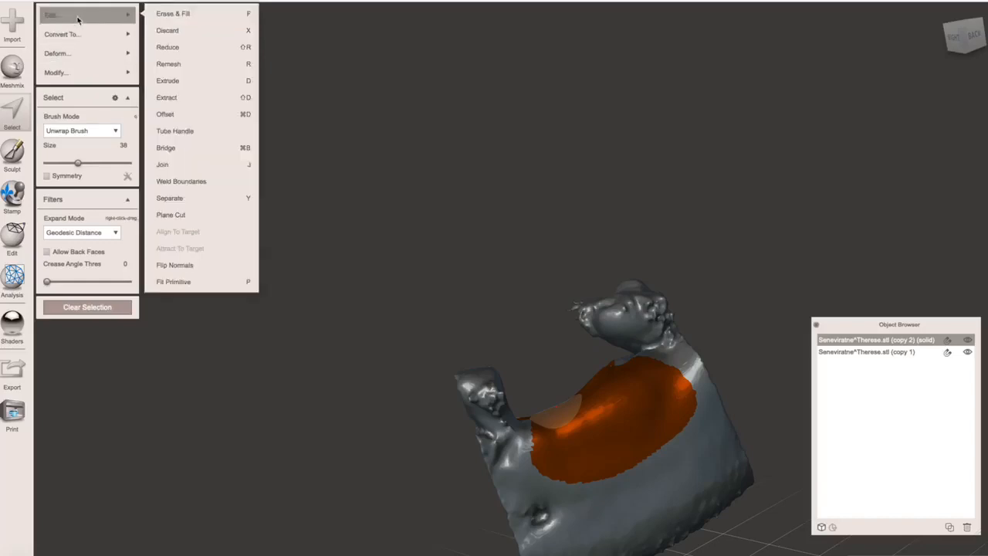
mouse_move(115, 15)
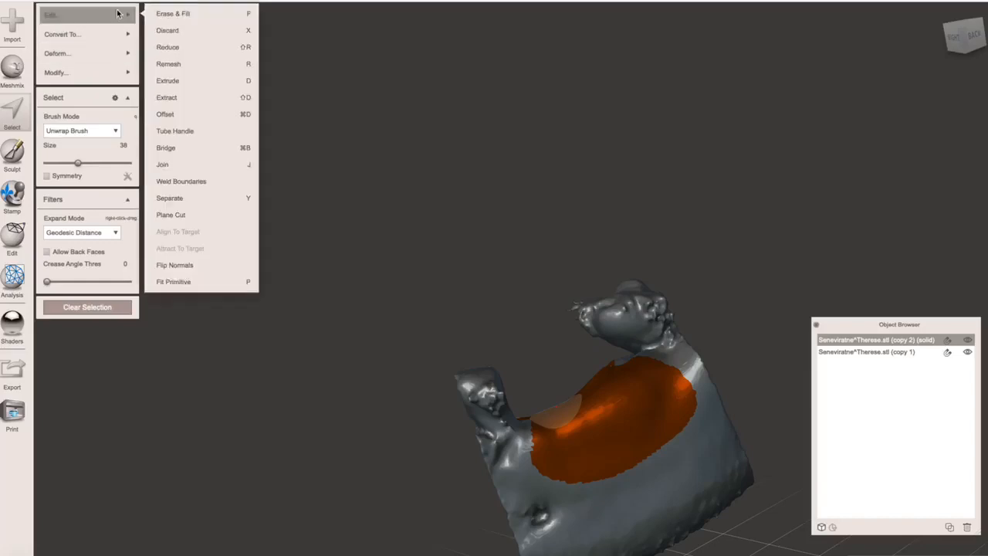
click(170, 80)
click(117, 157)
click(118, 140)
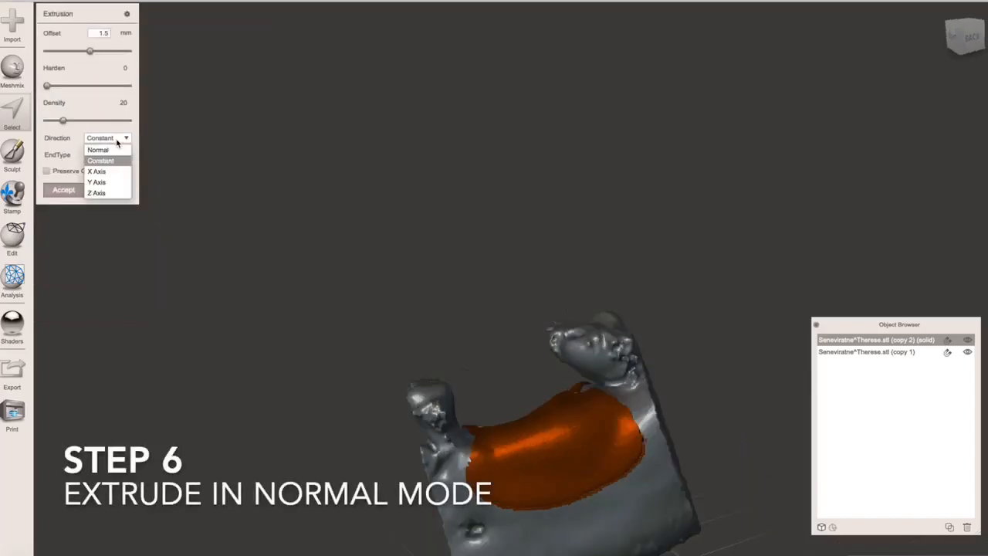
click(109, 150)
right_drag(391, 275, 366, 236)
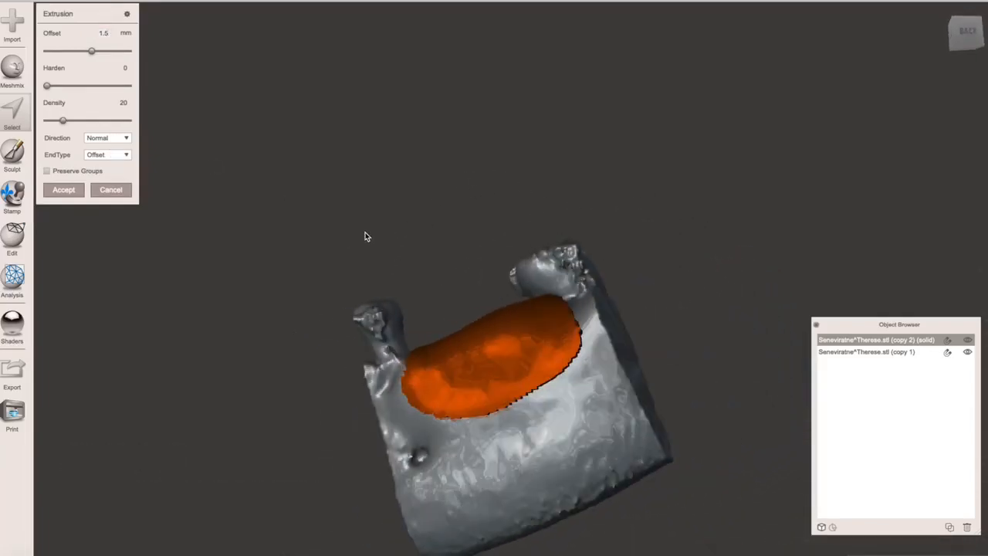
click(60, 189)
Step: Subtract the copy 1 jaw from the extruded copy 2 solid with a Precise Boolean Difference, keeping only the membrane shell
shift+click(886, 354)
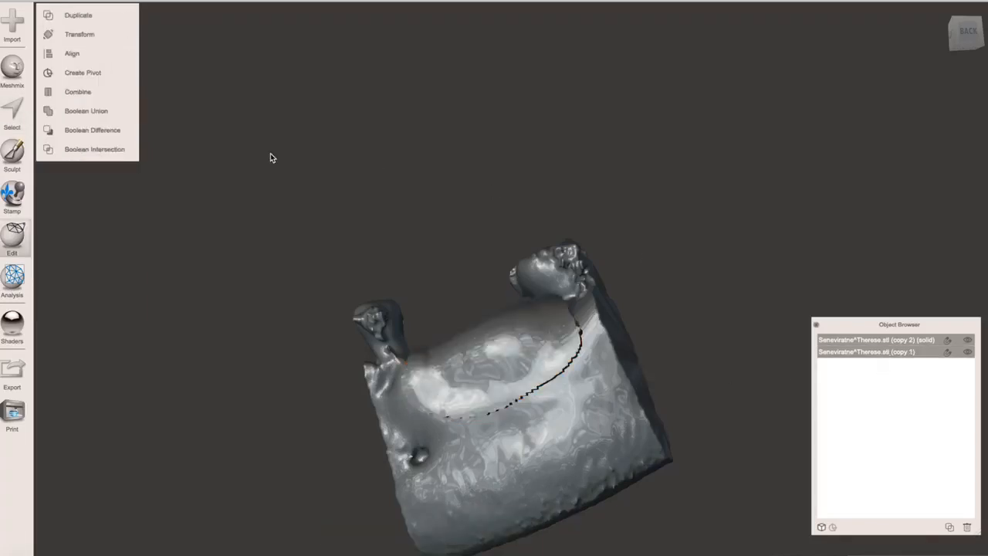
click(122, 130)
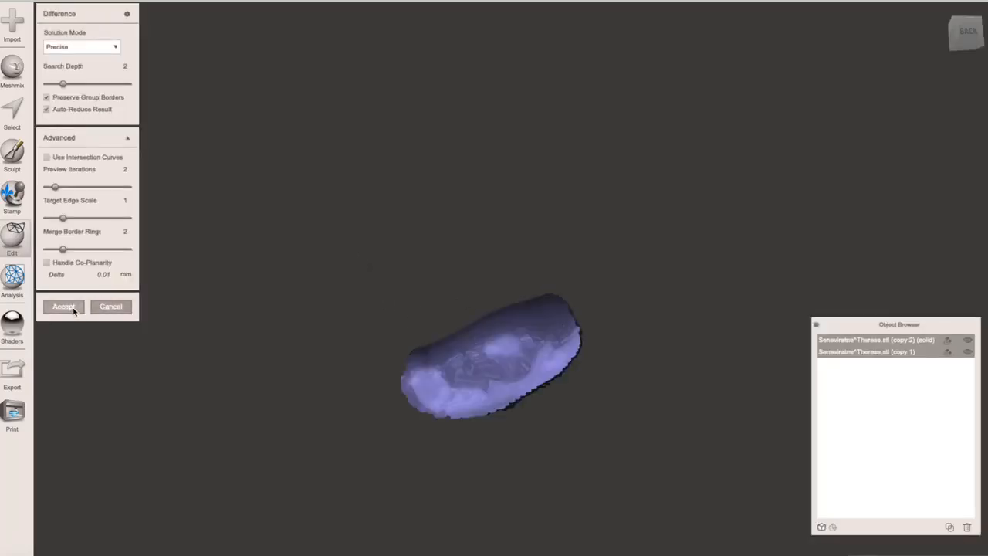
click(60, 309)
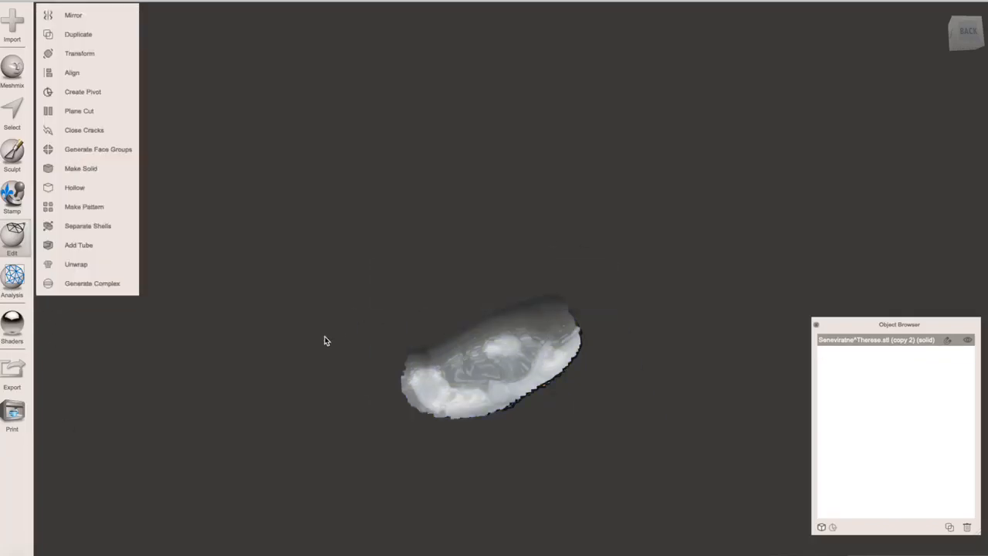
Step: Smooth the jagged rims of the membrane's two side flaps with a smoothing sculpt brush at strength 50 and size 38
right_drag(325, 337, 565, 165)
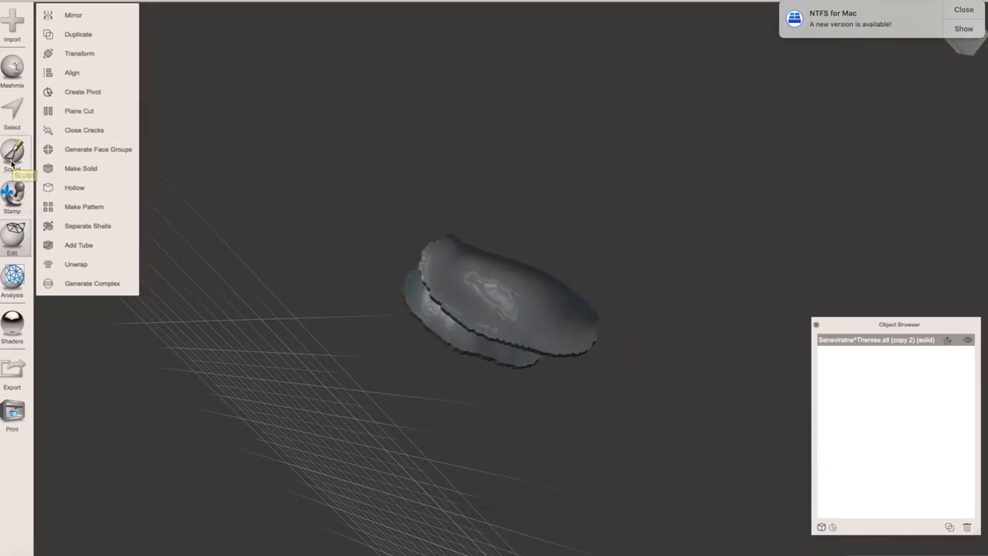
click(12, 162)
mouse_move(77, 40)
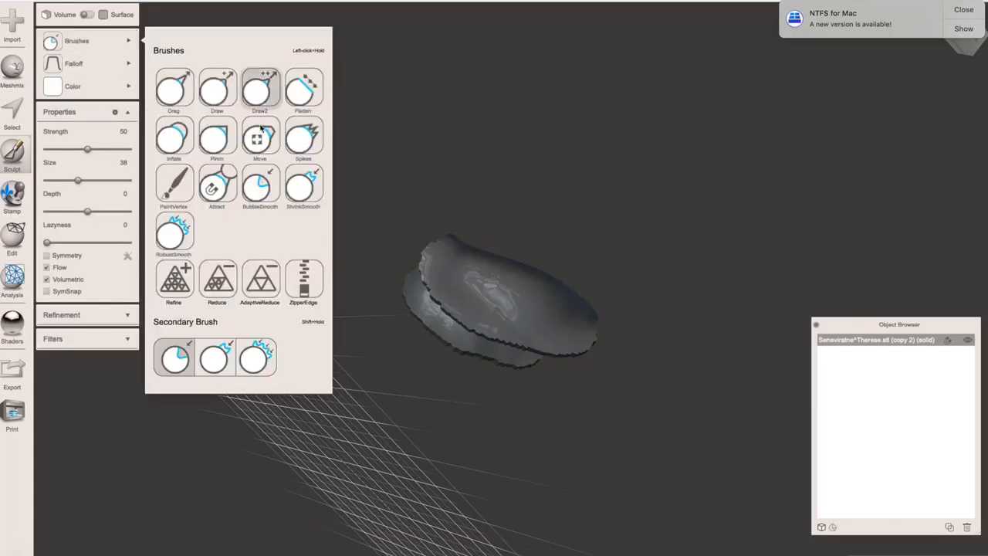
click(255, 184)
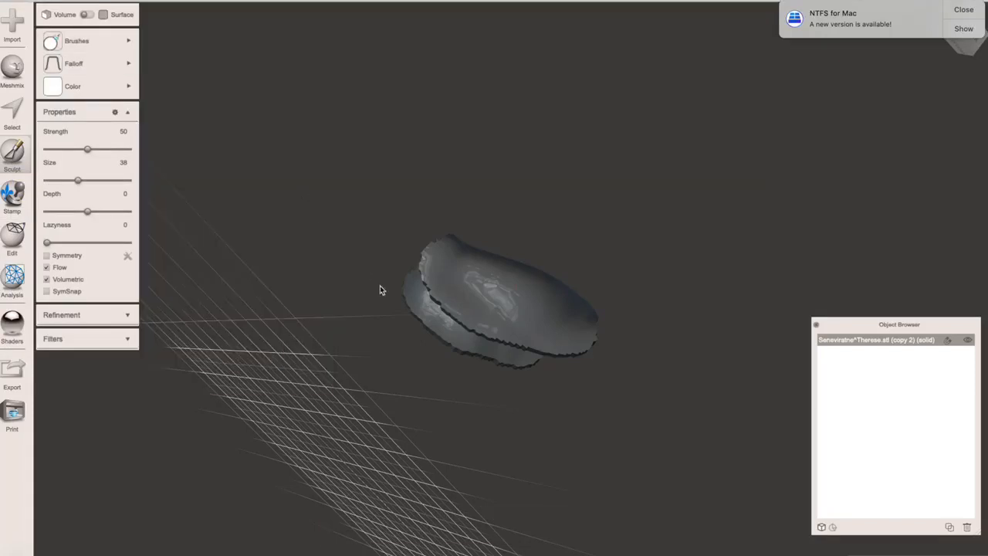
mouse_move(430, 284)
mouse_down()
mouse_move(444, 301)
mouse_move(583, 356)
mouse_up()
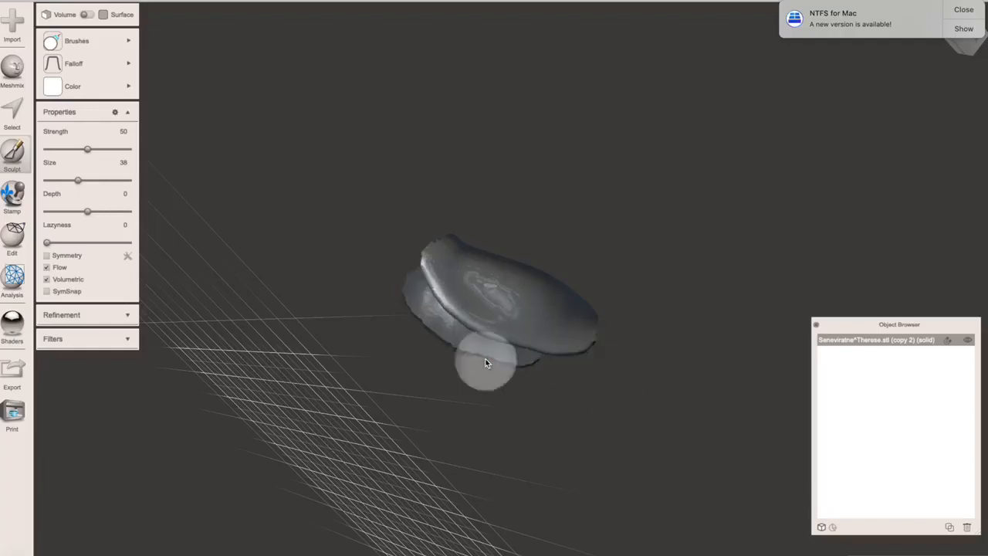
right_drag(486, 357, 384, 231)
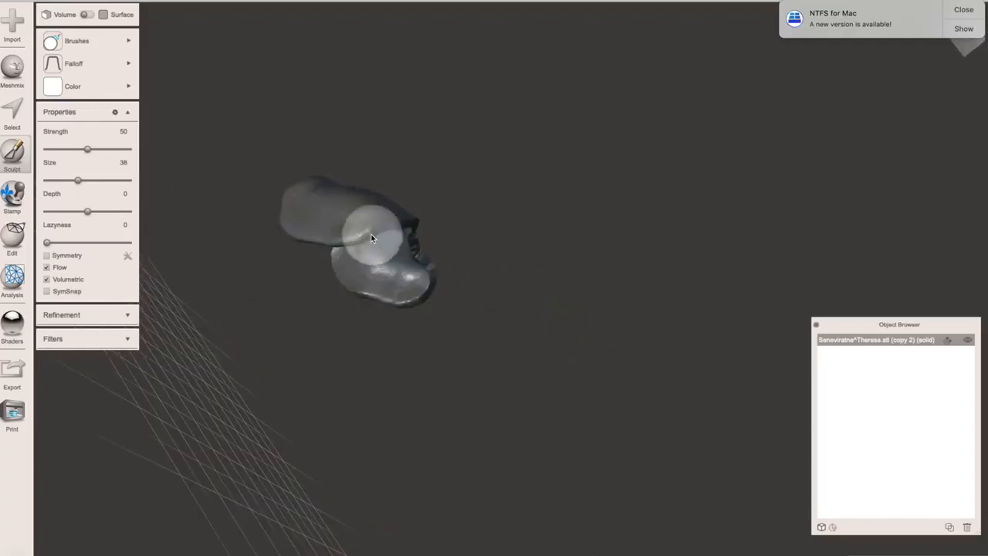
mouse_move(371, 234)
mouse_down()
mouse_move(390, 228)
mouse_move(424, 306)
mouse_up()
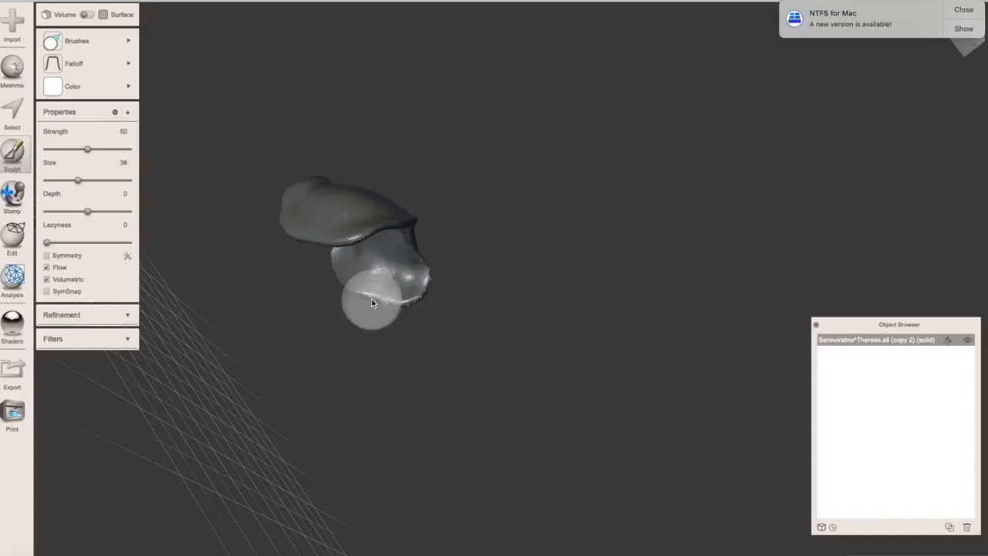
Step: Smooth the remaining stepped edges around the membrane's ends with the same brush settings
right_drag(313, 332, 545, 219)
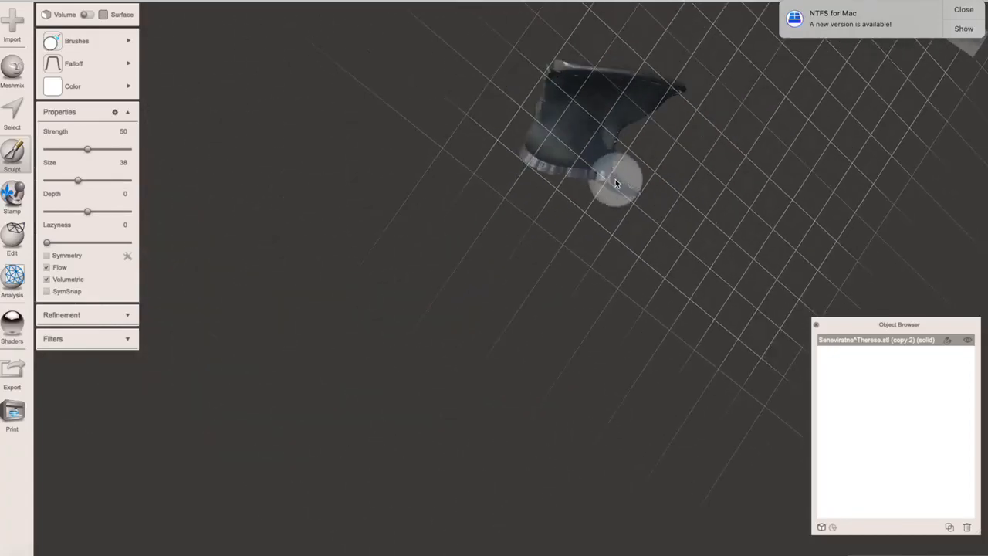
mouse_move(616, 183)
mouse_down()
mouse_move(507, 146)
mouse_move(539, 176)
mouse_up()
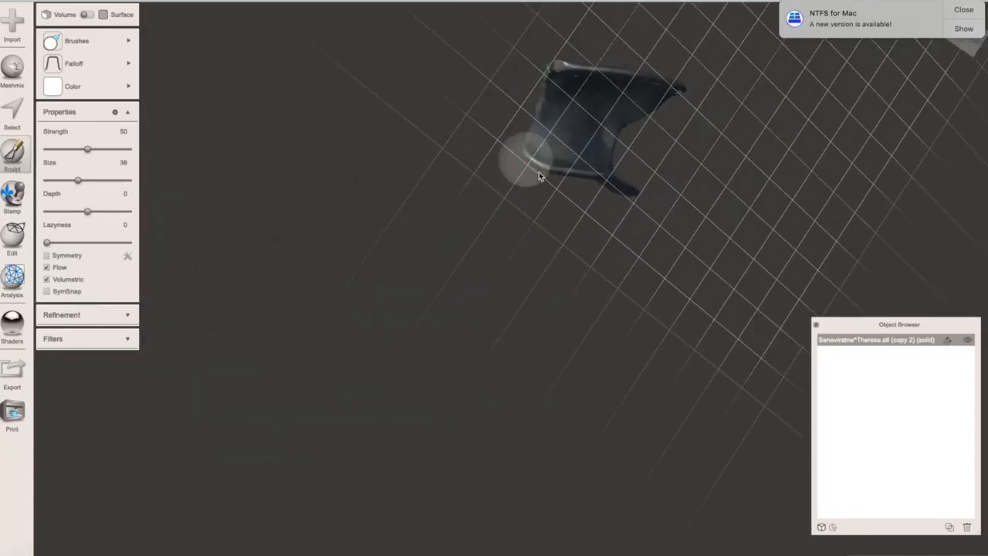
right_drag(655, 266, 377, 476)
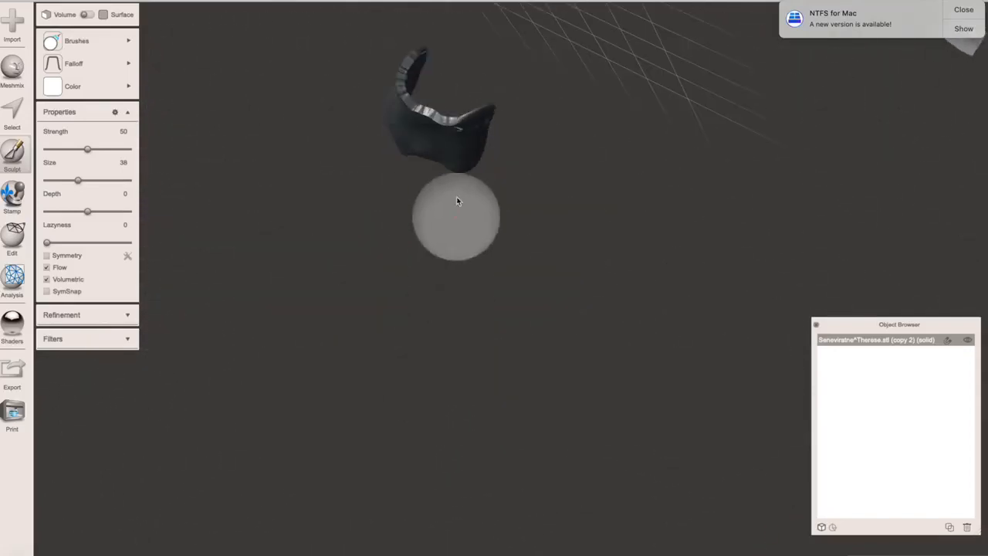
mouse_move(450, 122)
mouse_down()
mouse_move(408, 100)
mouse_move(421, 56)
mouse_up()
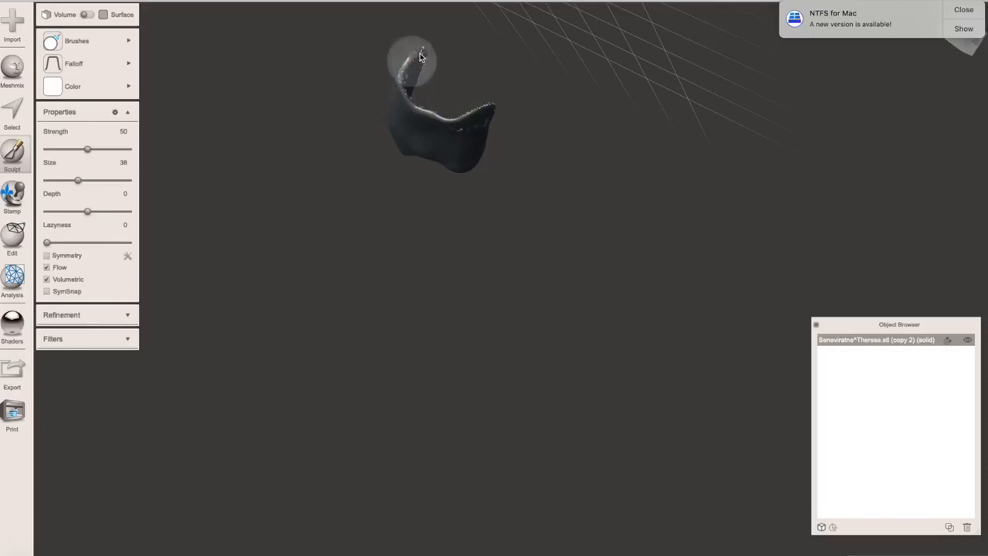
key(super+z)
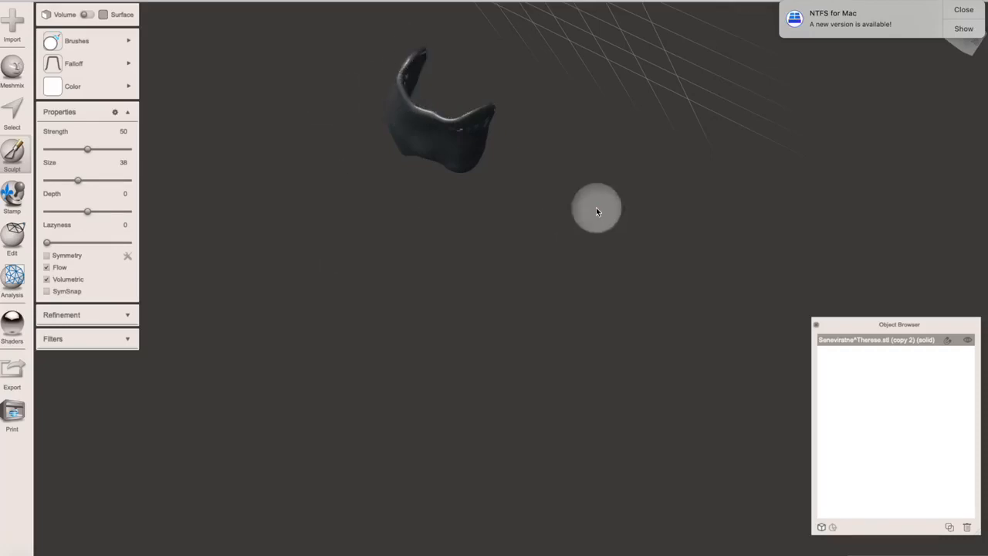
right_drag(596, 207, 526, 398)
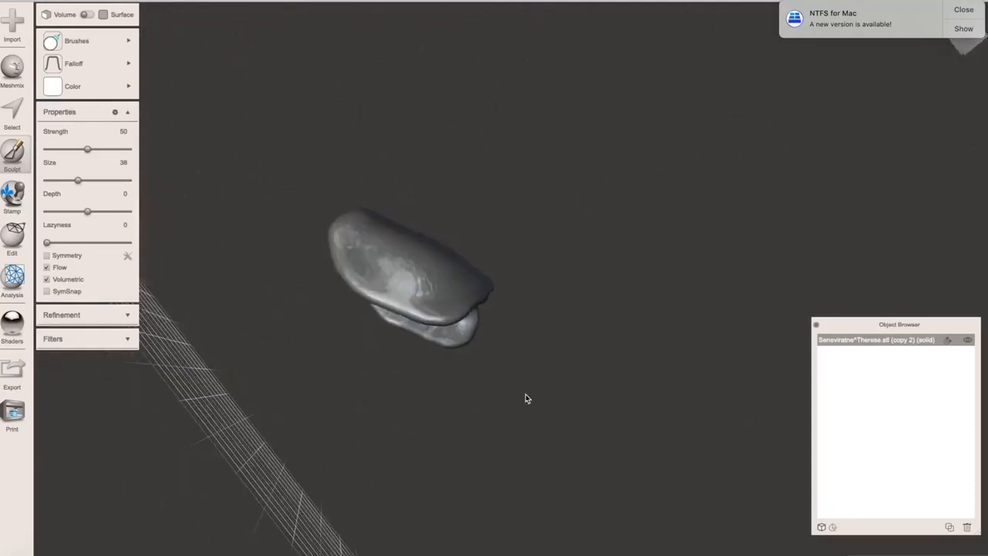
right_drag(559, 229, 454, 193)
Step: Export the finished membrane in STL ASCII Format under the file name BONE GRAFT STL
click(121, 2)
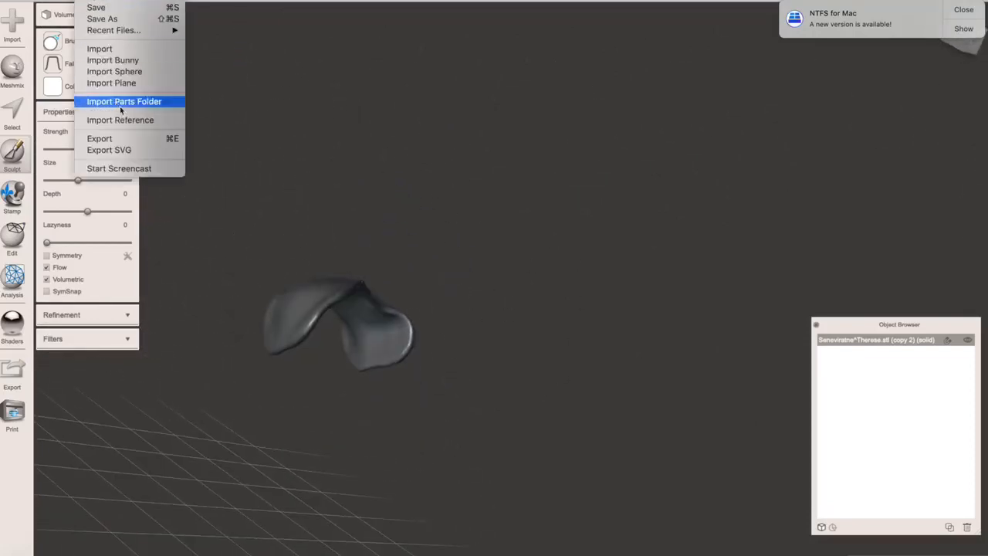
click(142, 139)
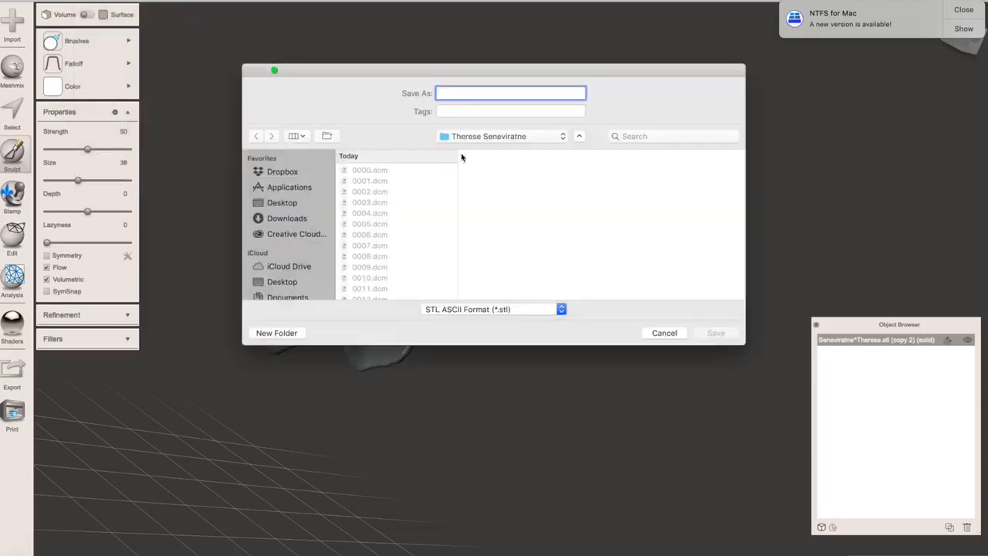
text(BONE GRAFT STL)
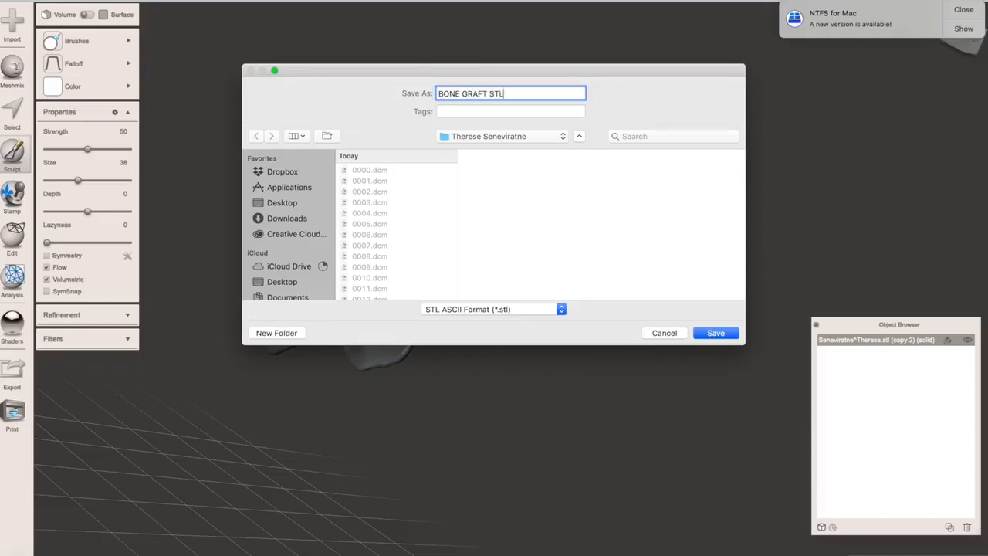
click(711, 335)
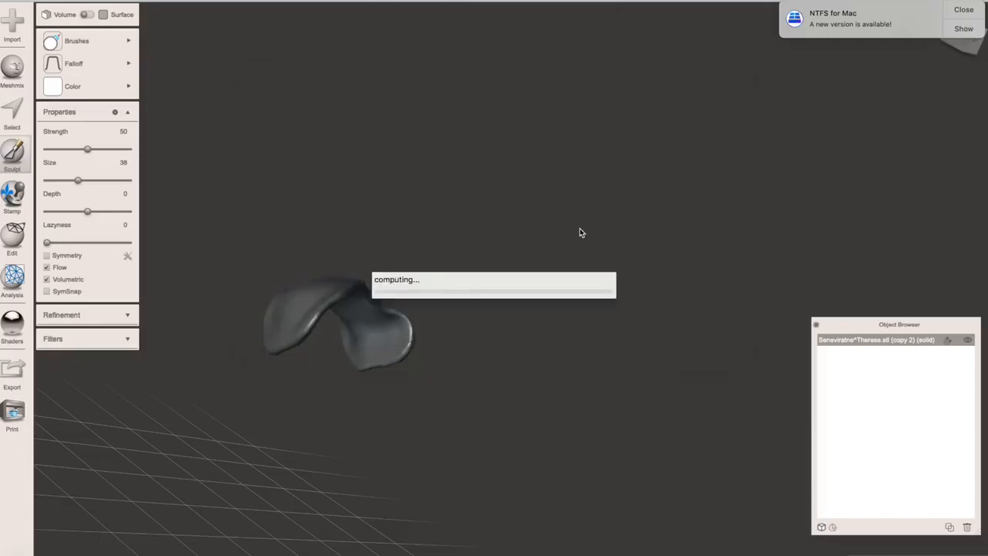